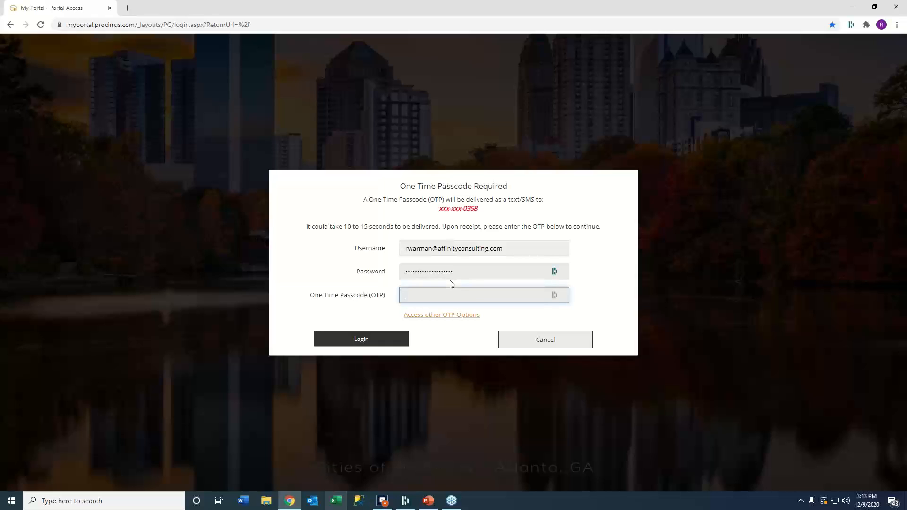
Step: Enter the one-time passcode to log in to the portal, and open NetDocs from it
left_click(445, 294)
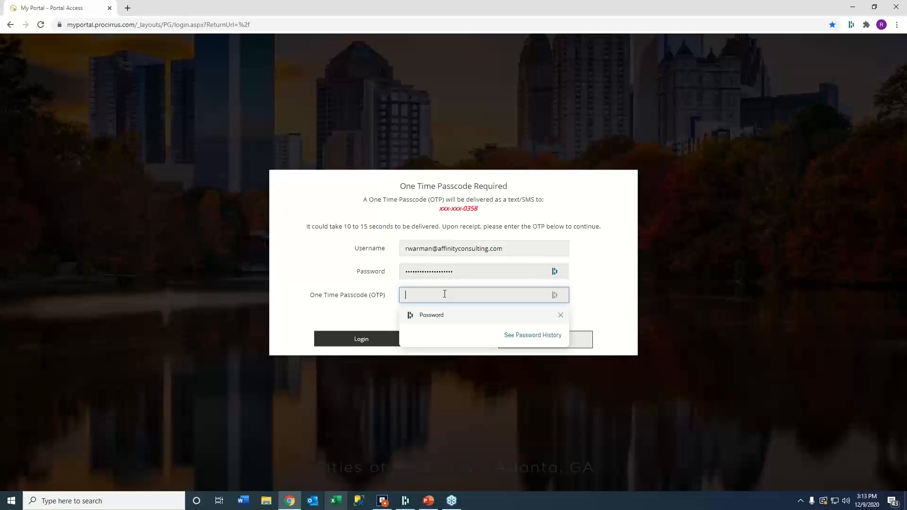
key("Return")
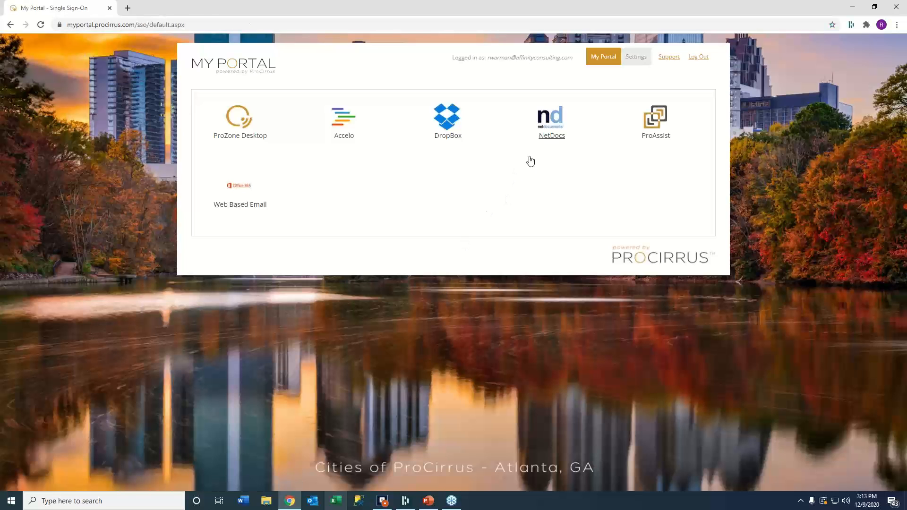
left_click(544, 139)
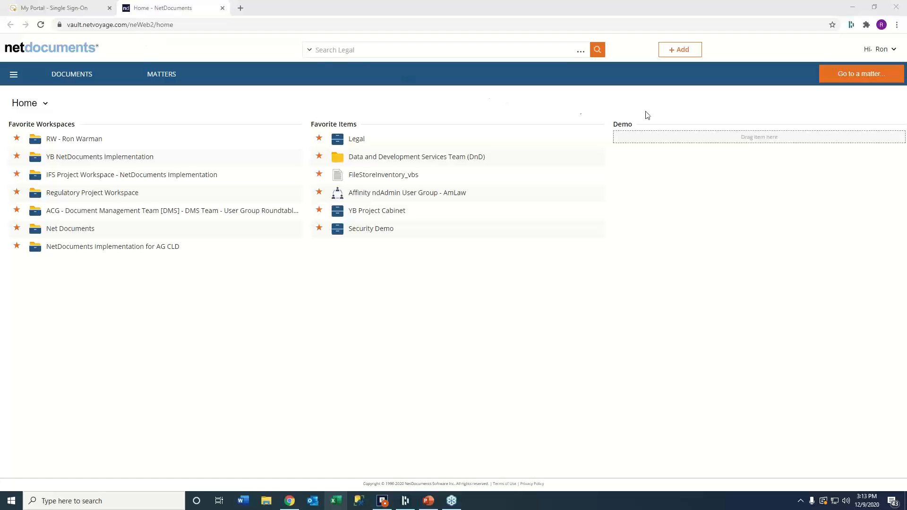
Step: Go to the Employment Dispute matter 001 workspace of client 01 - Affinity Consulting
left_click(847, 75)
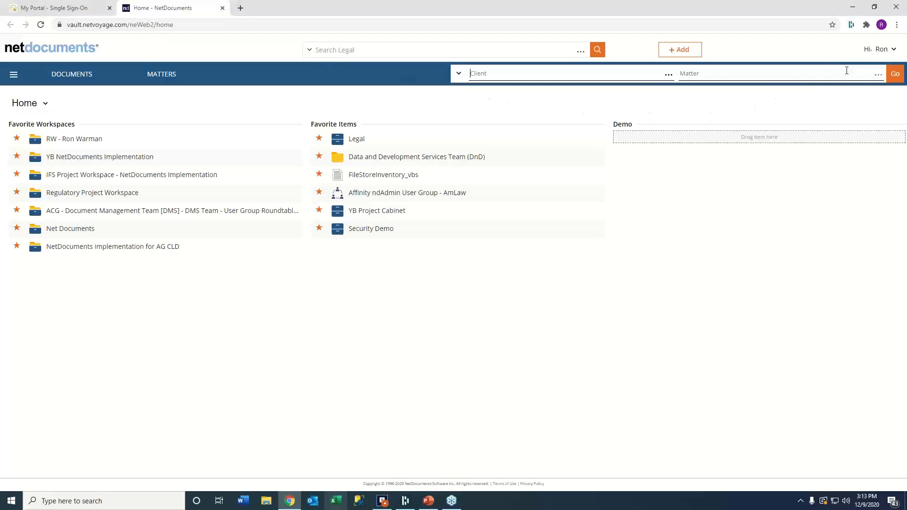
type("01")
key("Tab")
type("01")
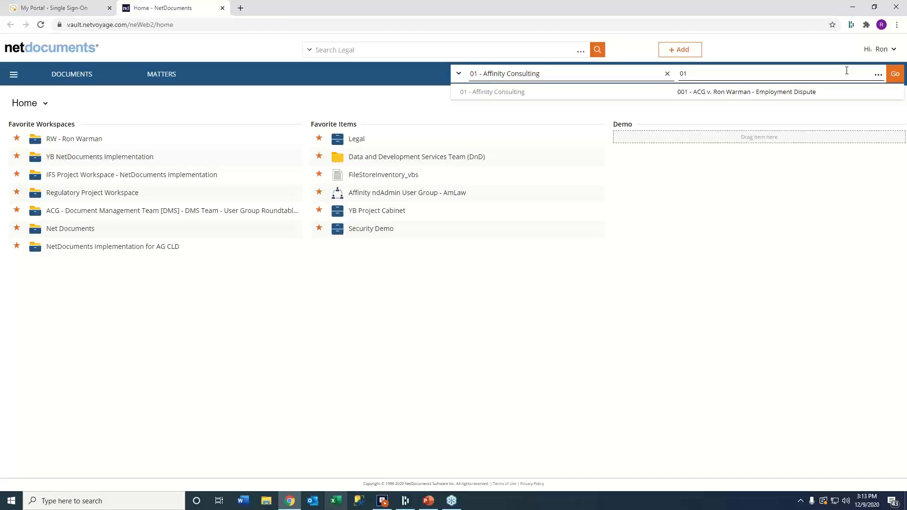
left_click(706, 98)
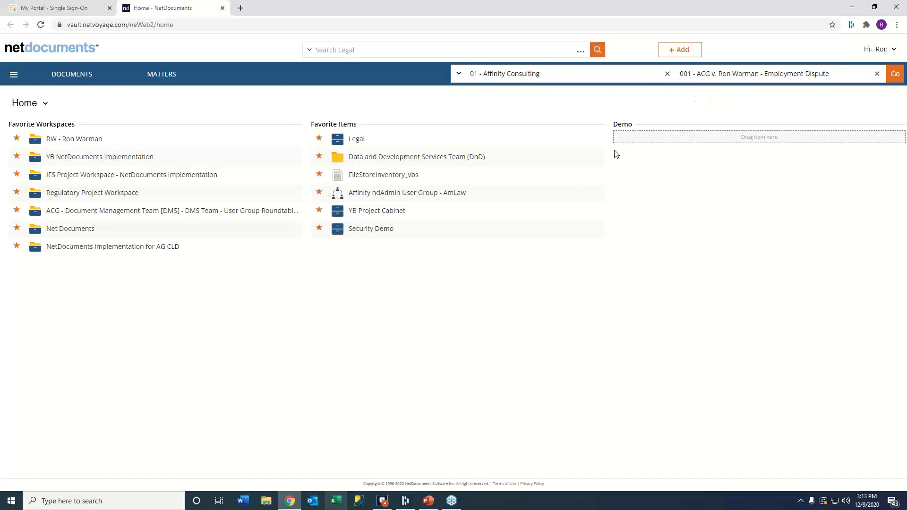
key("Return")
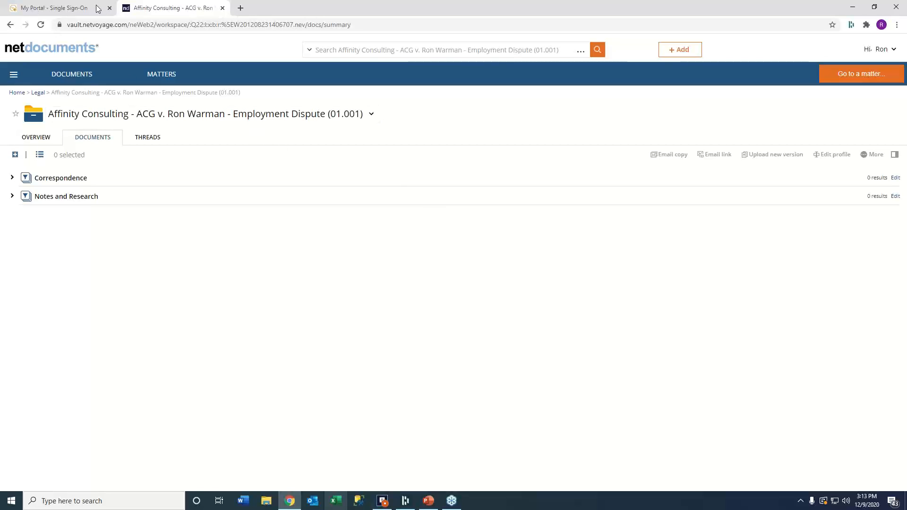
Step: Go to the matter 002 workspace of client 02 - NetDocuments
left_click_drag(96, 5, 263, 31)
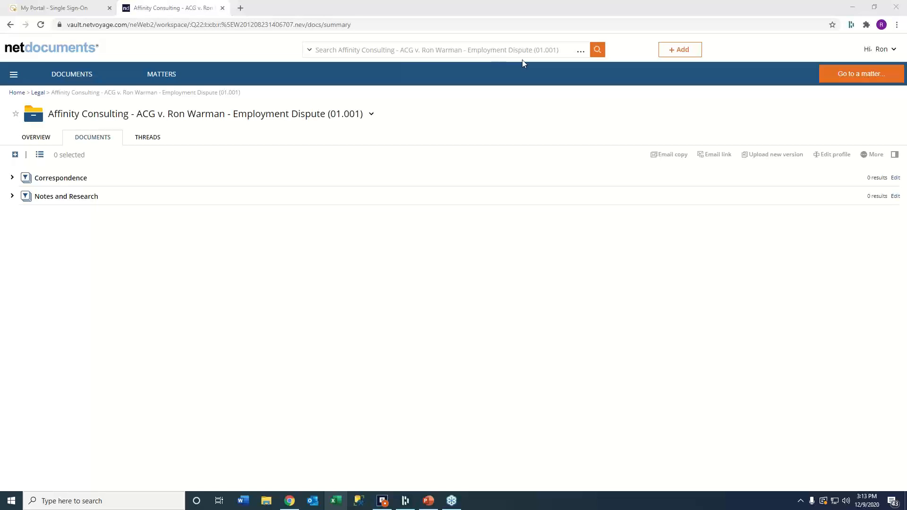
left_click(855, 77)
left_click(670, 77)
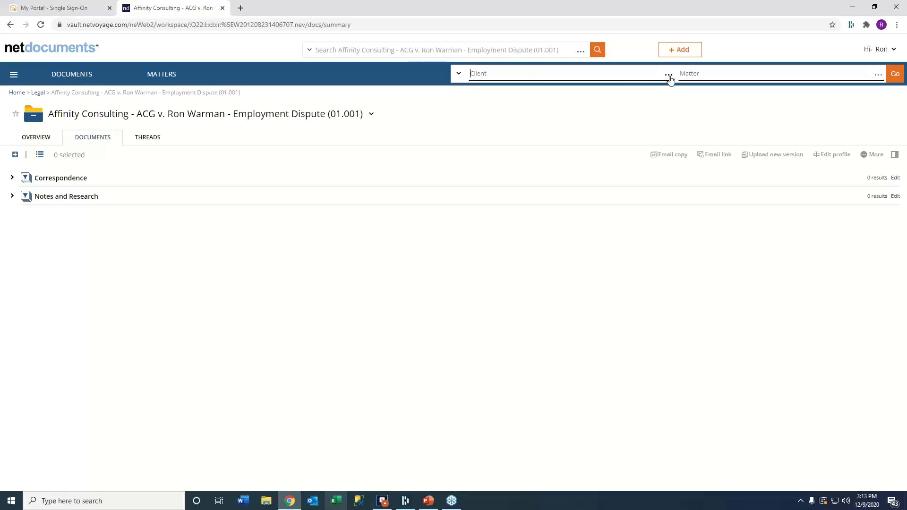
type("002")
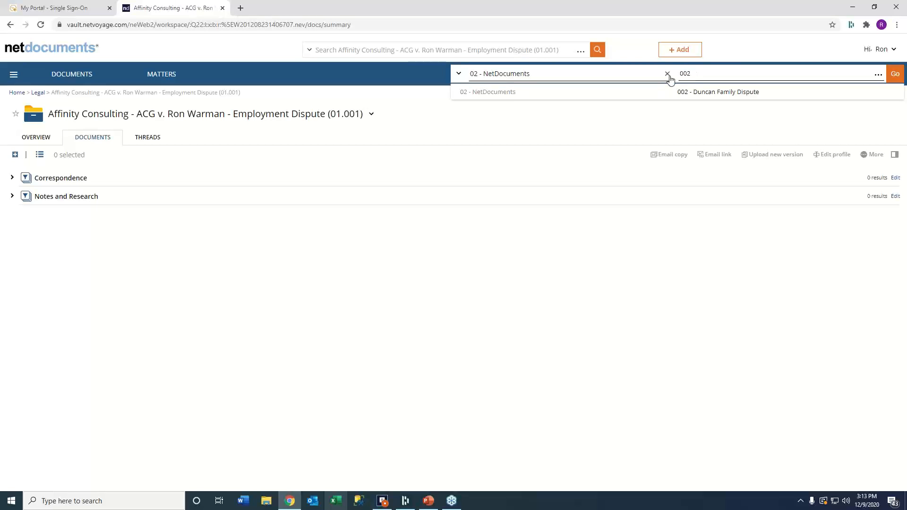
left_click(700, 91)
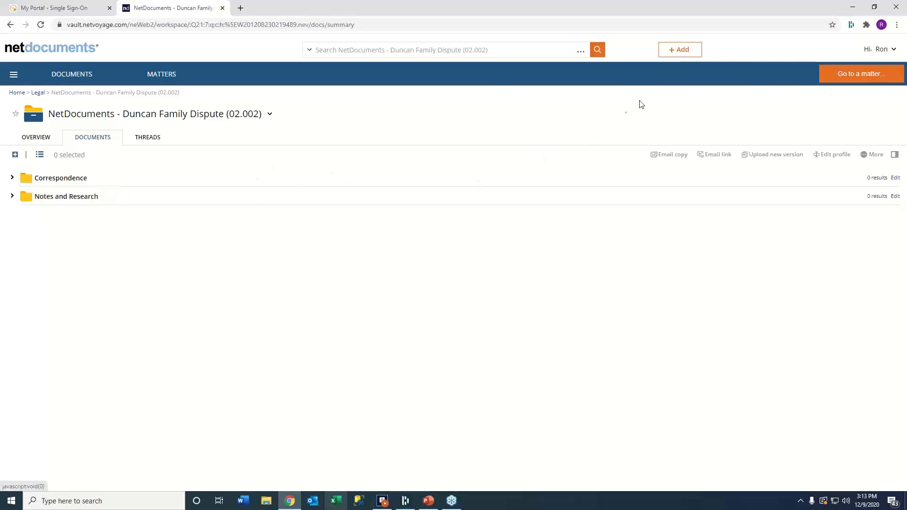
Step: Go to matter 003 - Affinity vs. HMU - Breach of Contract of client 01 - Affinity Consulting
left_click(821, 74)
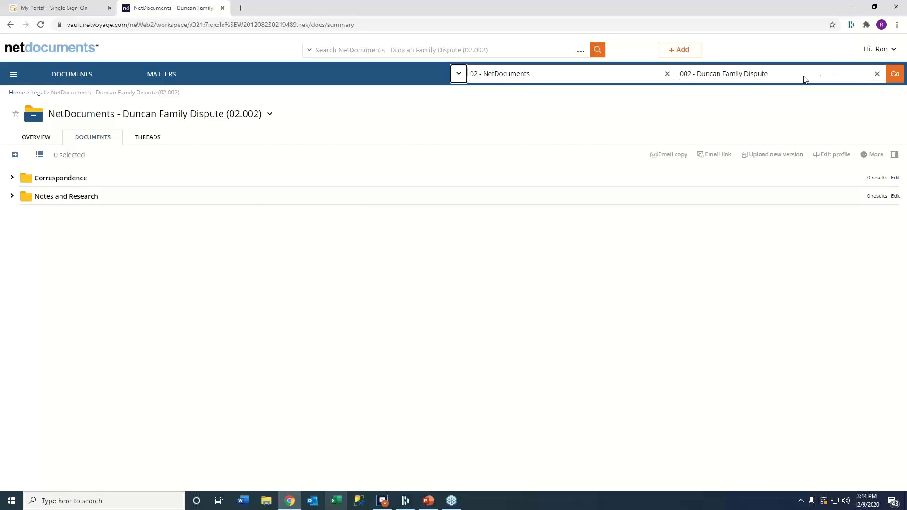
left_click(668, 73)
type("01")
key("Tab")
type("00")
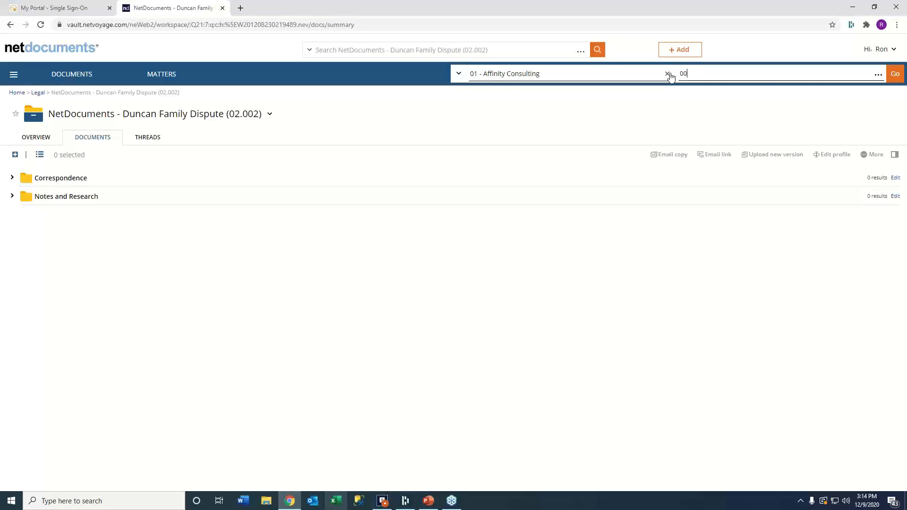
type("3")
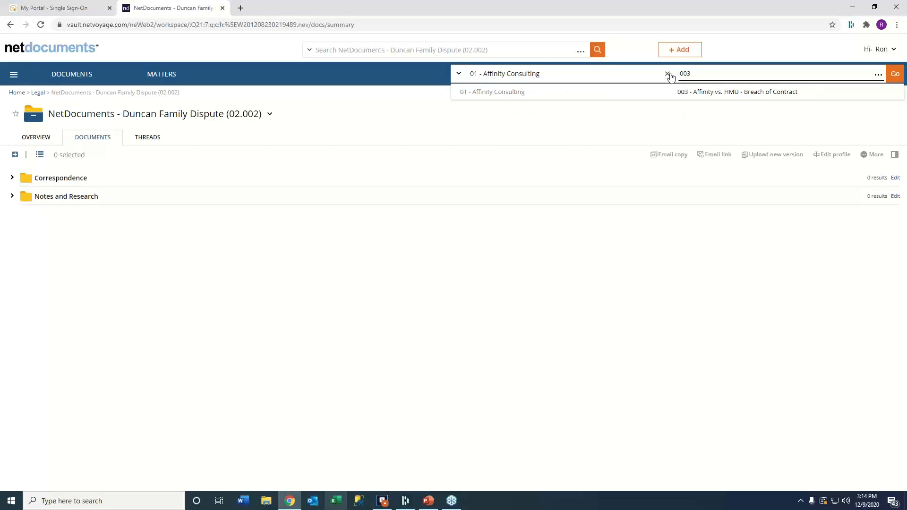
left_click(704, 95)
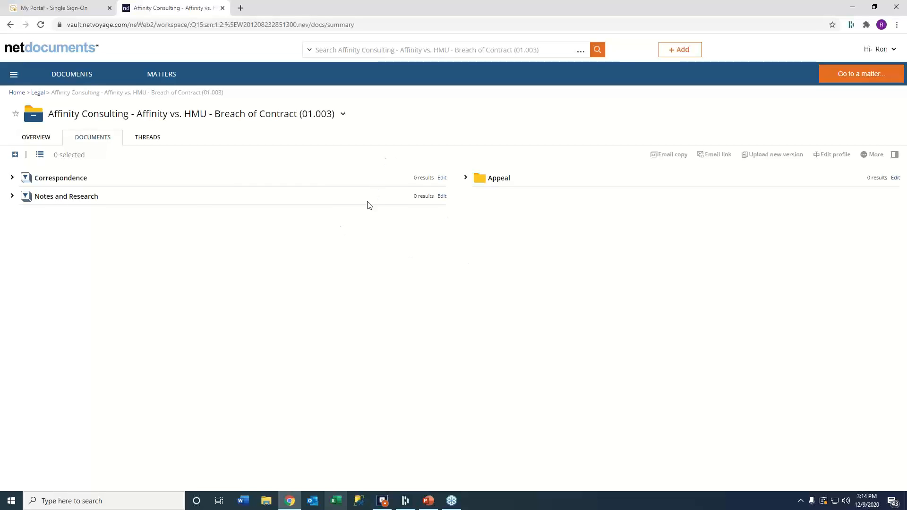
Step: Open NetDocuments in a new browser tab and go to the Folder Pack administration of the Legal cabinet
left_click(241, 8)
type("ne")
key("Return")
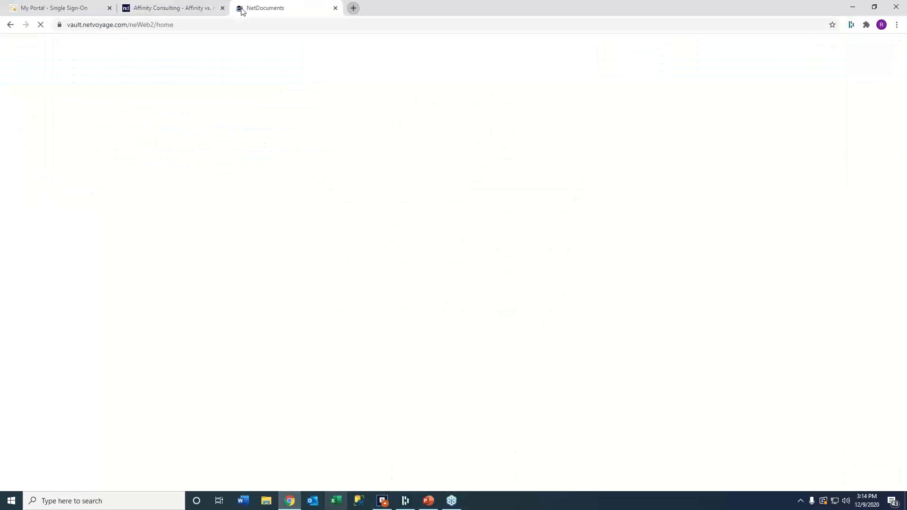
left_click(880, 49)
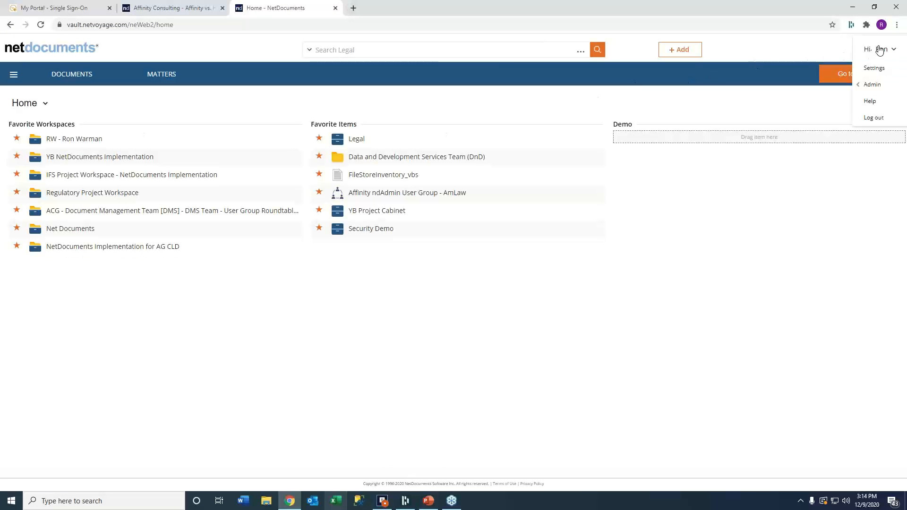
mouse_move(861, 85)
left_click_drag(849, 105, 846, 240)
left_click(761, 208)
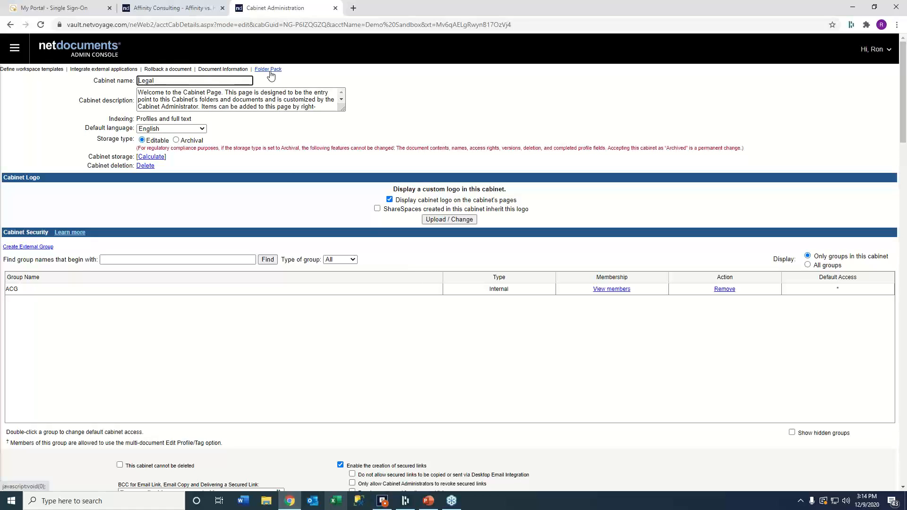
left_click(270, 69)
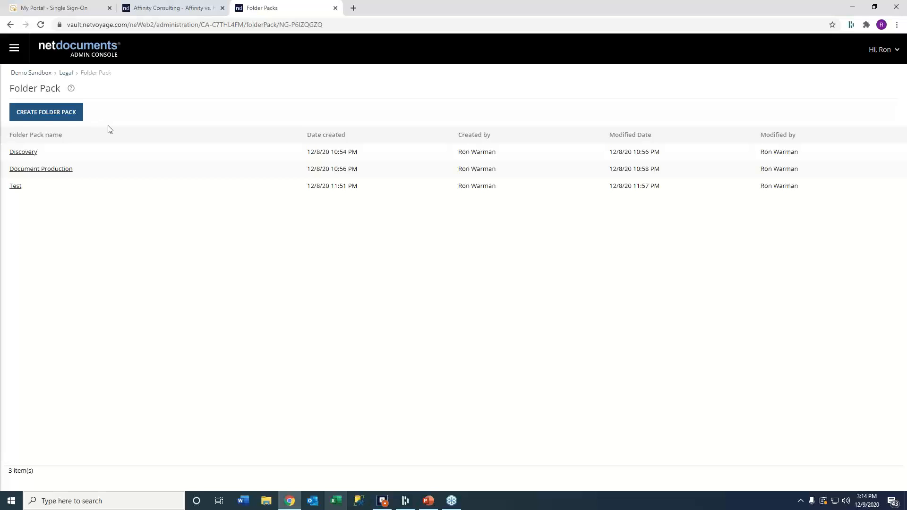
Step: Create a folder pack named "Demo" in the Legal cabinet
left_click(52, 116)
left_click(454, 265)
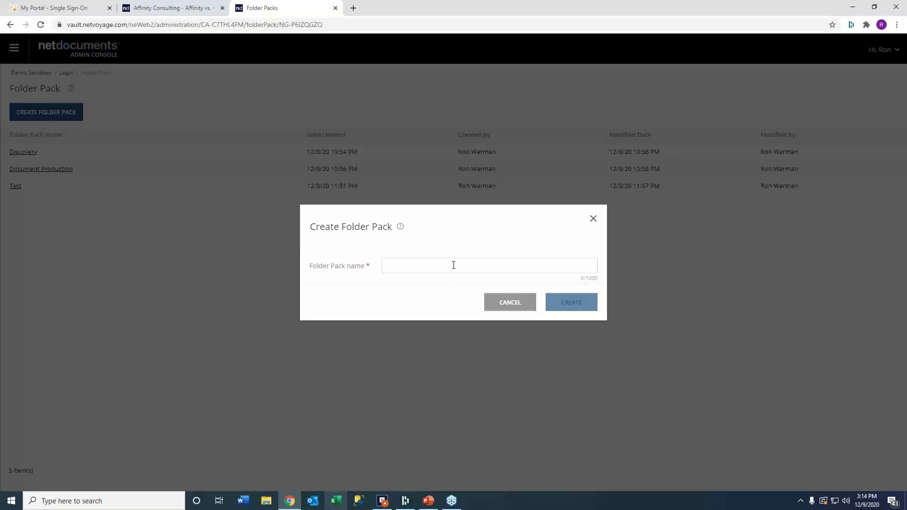
type("Demo")
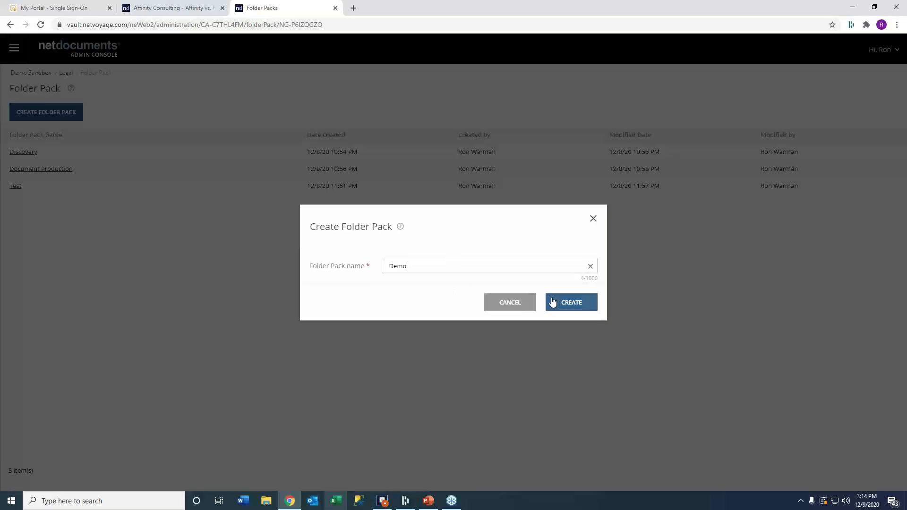
left_click(568, 303)
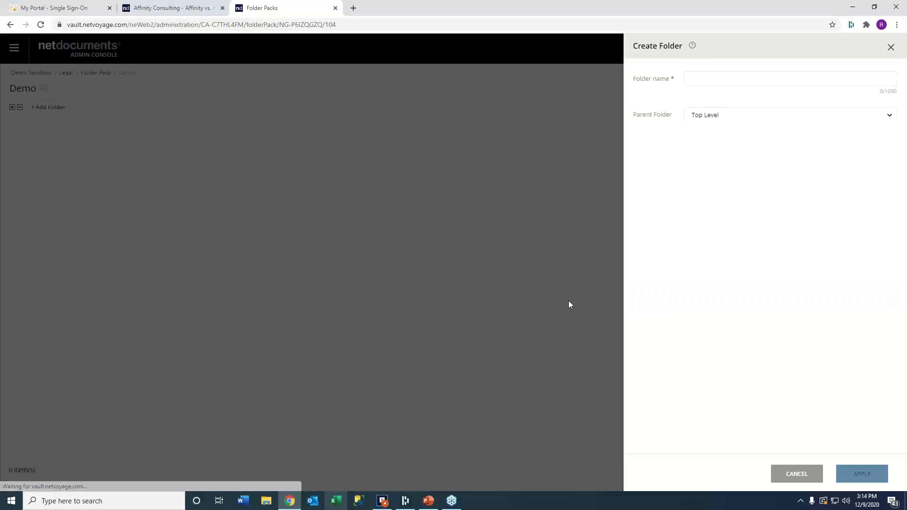
Step: Add a folder named "Demo Folder Level 1" to the Demo folder pack with Top Level as its parent
left_click(758, 82)
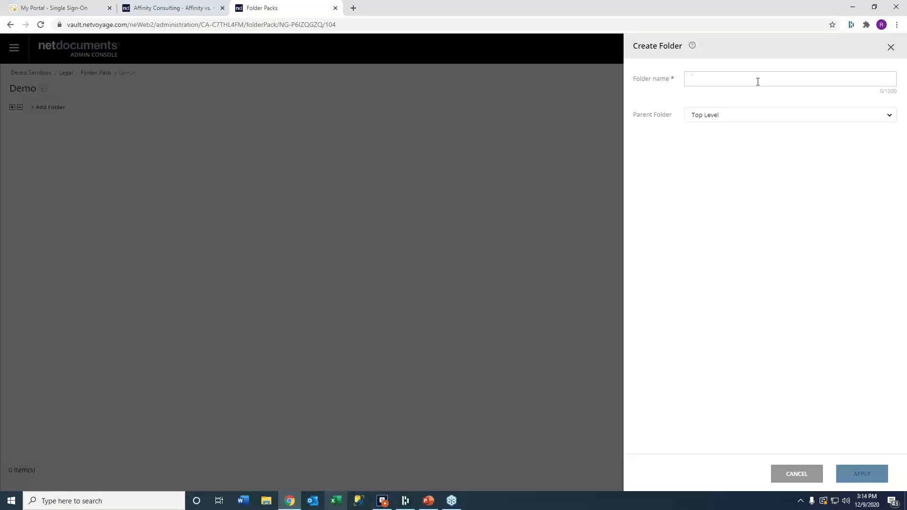
type("Demo Folder Level 1")
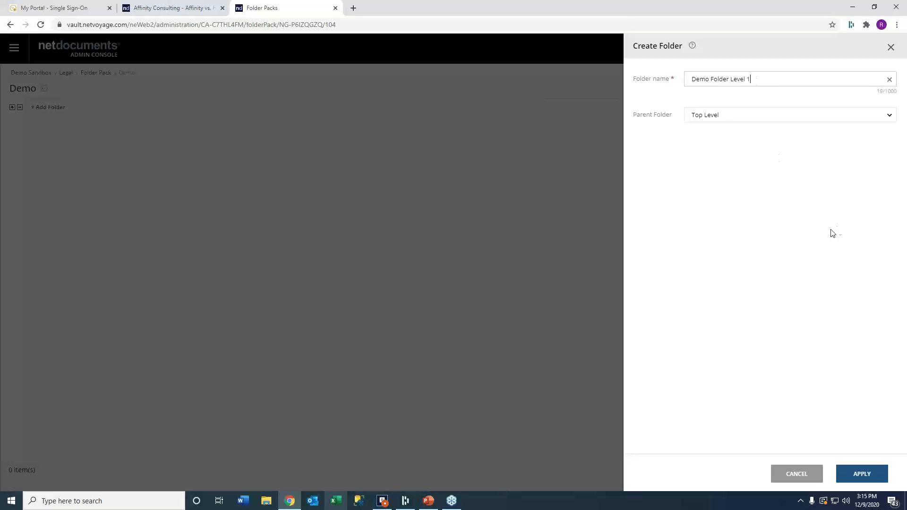
left_click(841, 242)
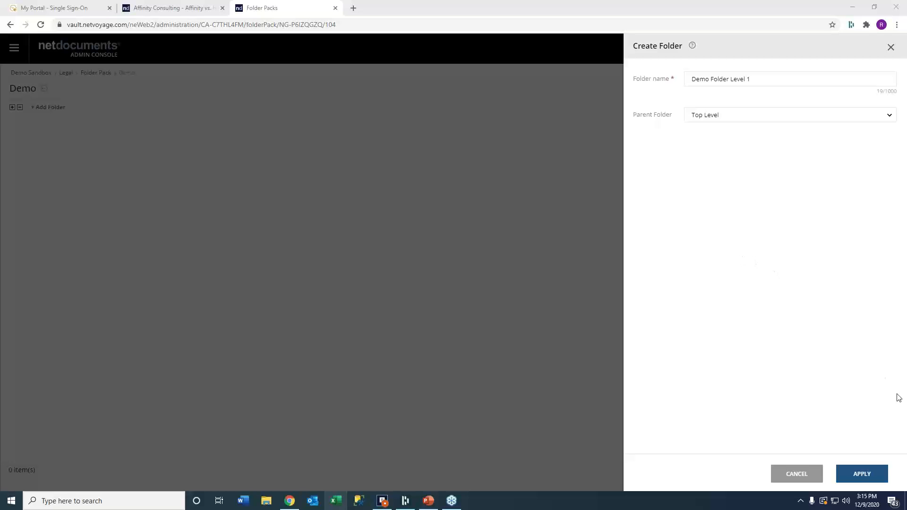
left_click(888, 116)
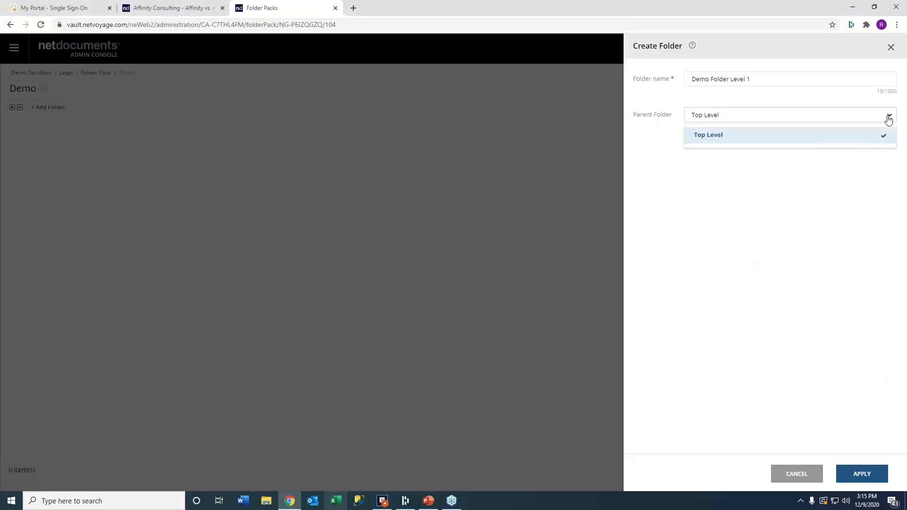
left_click(888, 118)
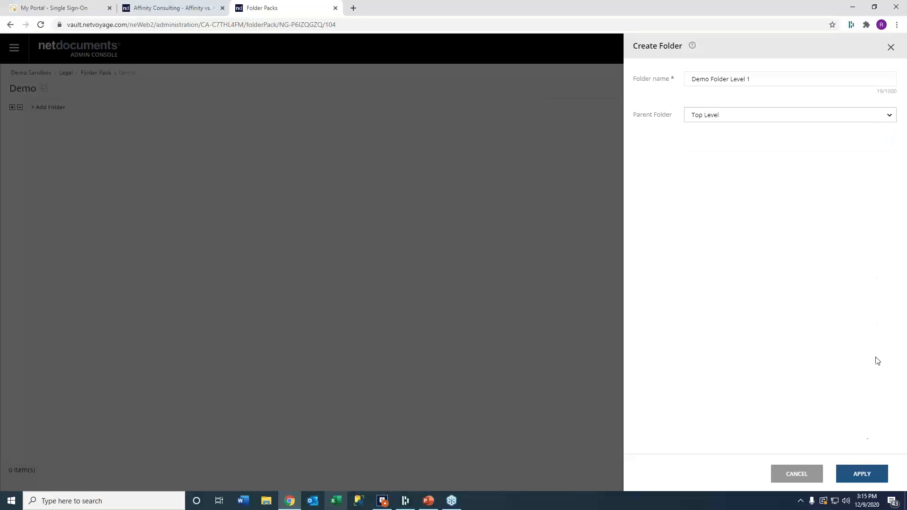
left_click(861, 475)
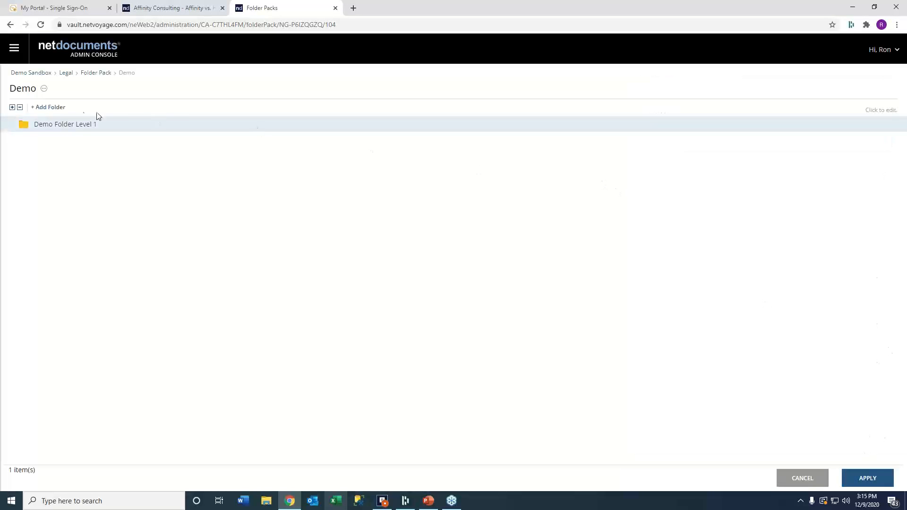
Step: Add a "Level 2" folder with Demo Folder Level 1 as its parent and apply the changes to the Demo folder pack
left_click(53, 109)
left_click(771, 80)
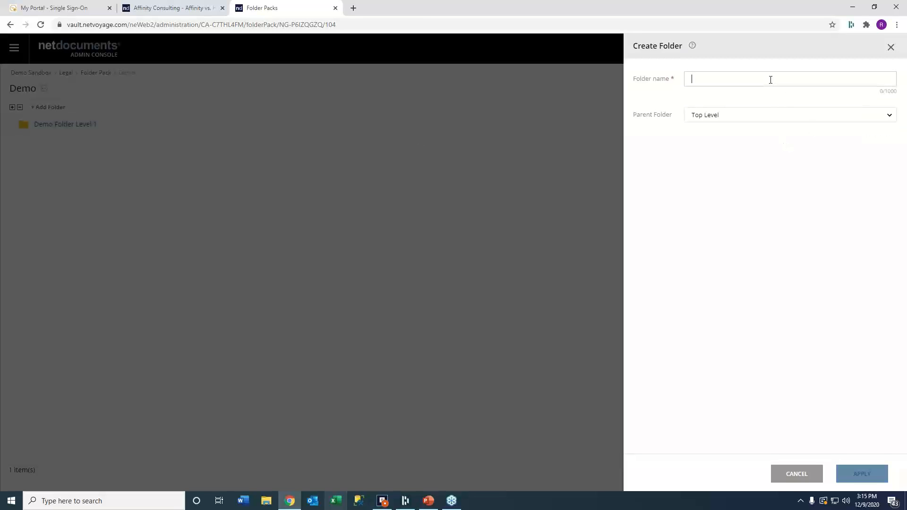
type("Level 2")
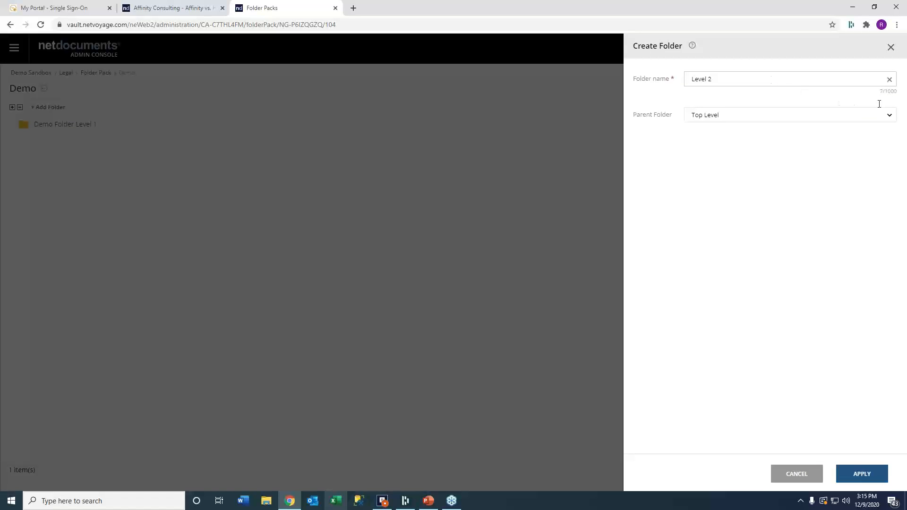
left_click(889, 115)
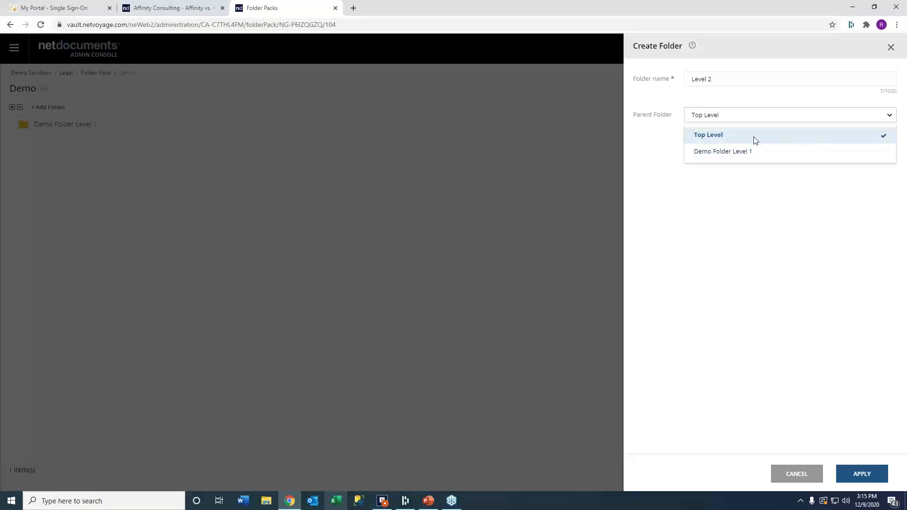
left_click(761, 151)
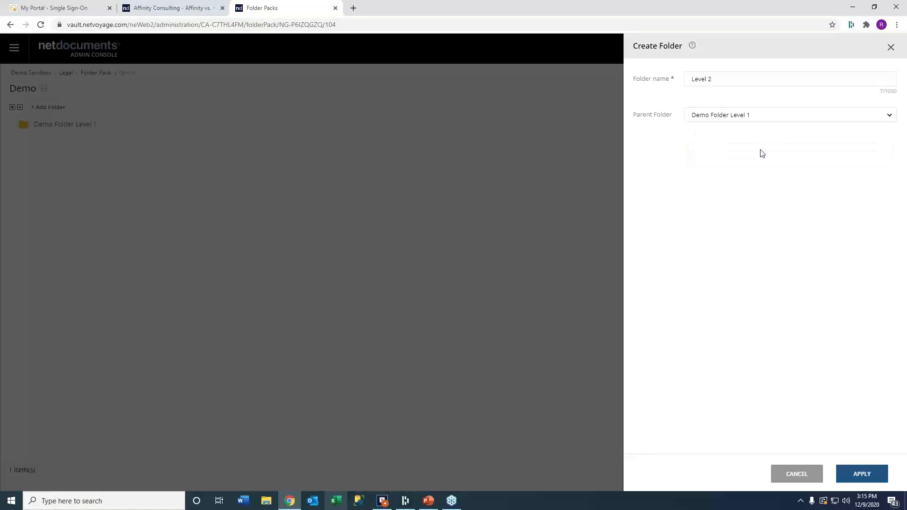
left_click(858, 475)
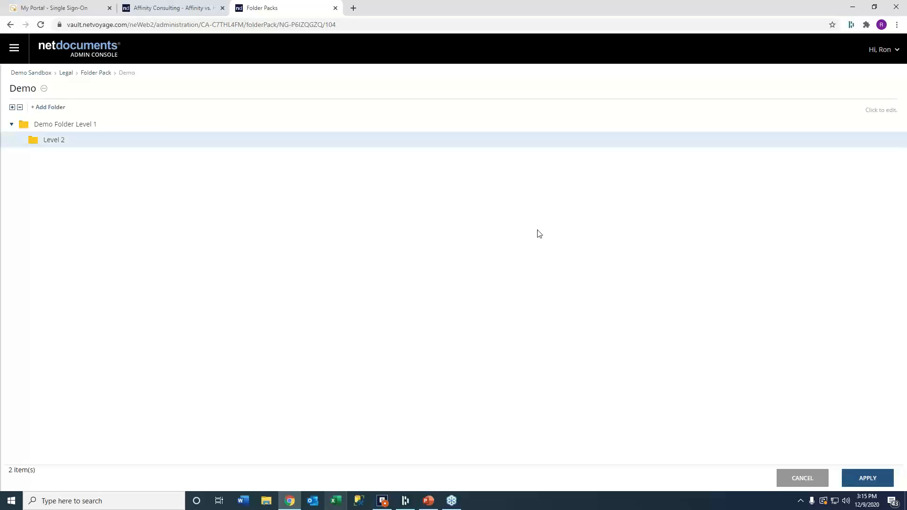
left_click(865, 478)
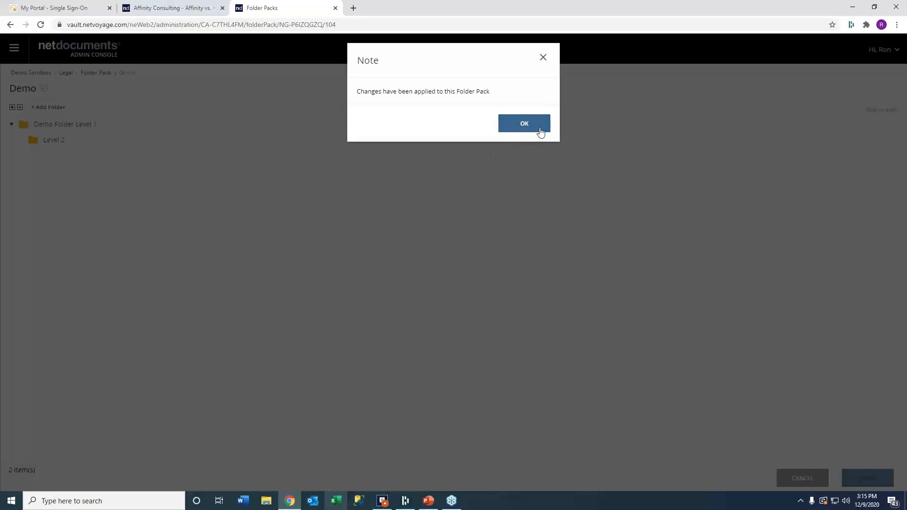
left_click(525, 124)
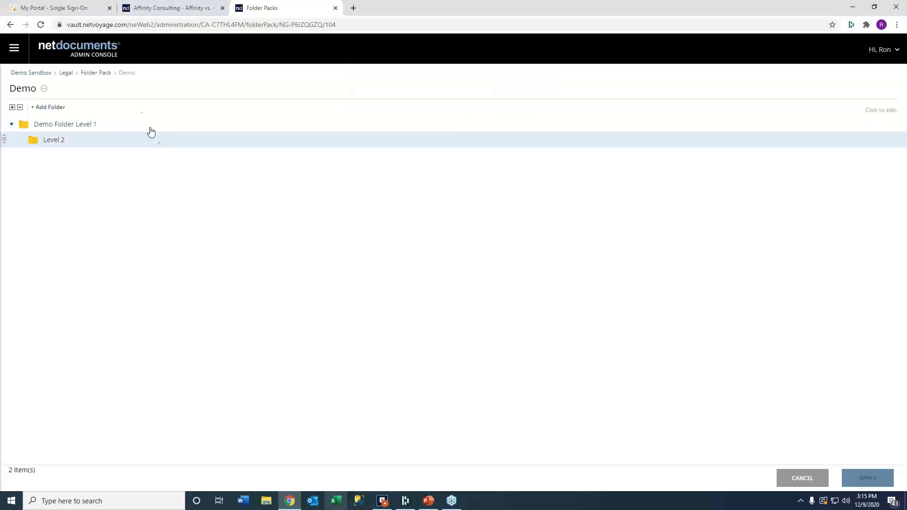
Step: Open the Test folder pack in the Legal cabinet and expand every nested folder from Test1 down to Test12
left_click(97, 74)
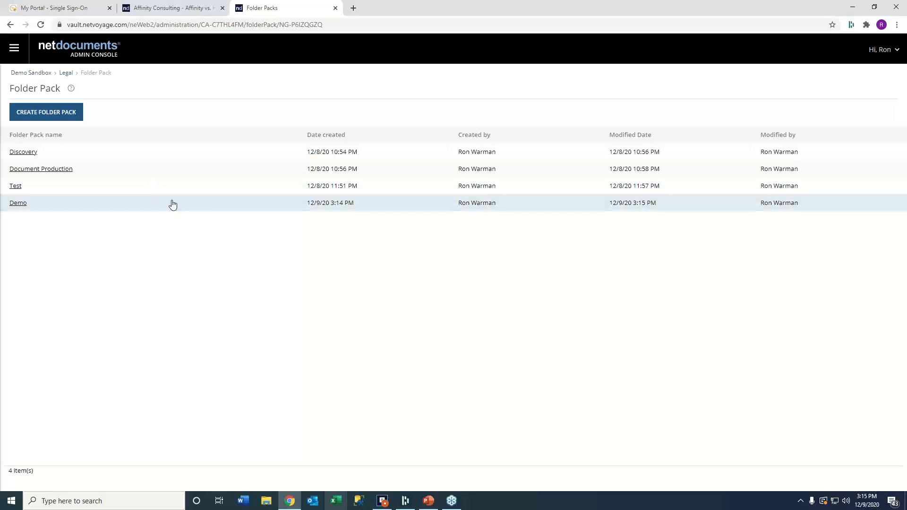
left_click(16, 186)
left_click(11, 125)
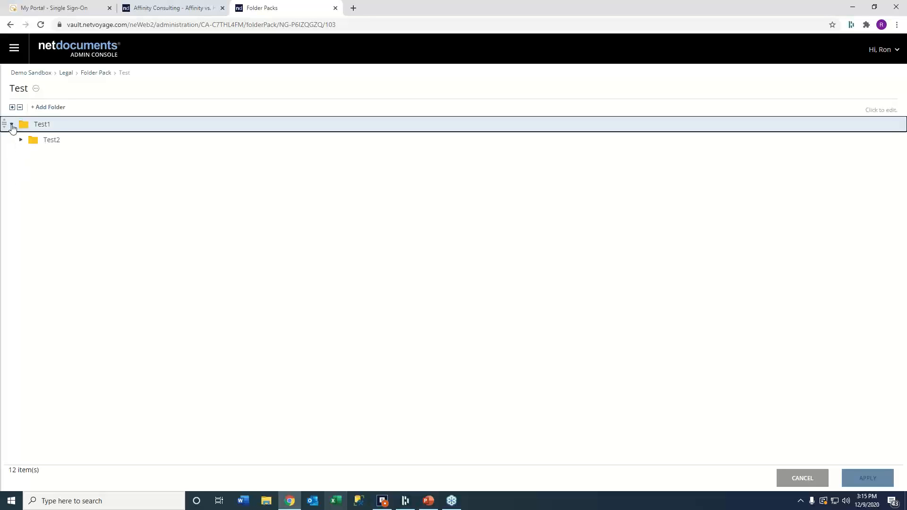
left_click(21, 141)
left_click(29, 157)
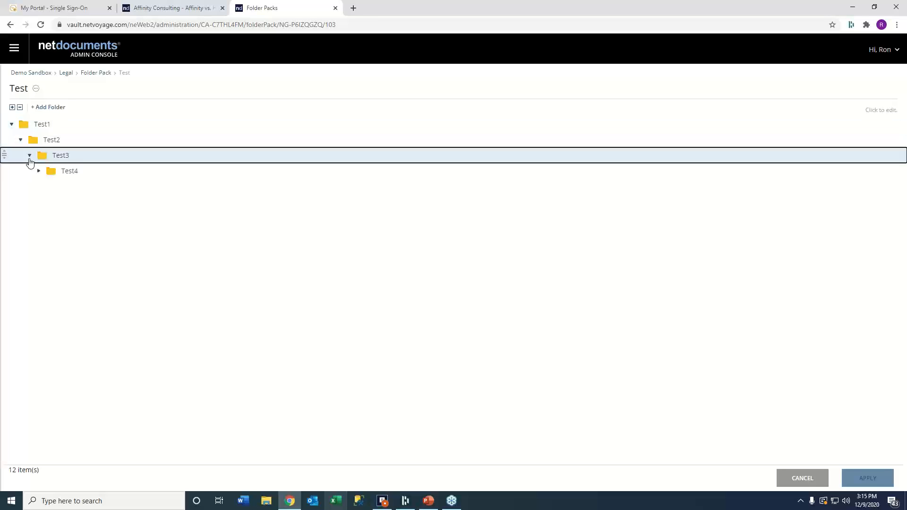
left_click(38, 173)
left_click(48, 186)
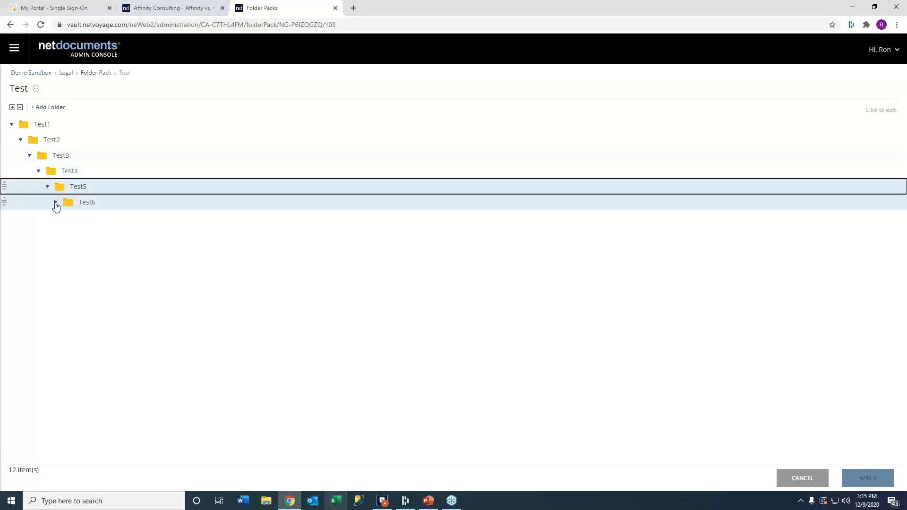
left_click(12, 108)
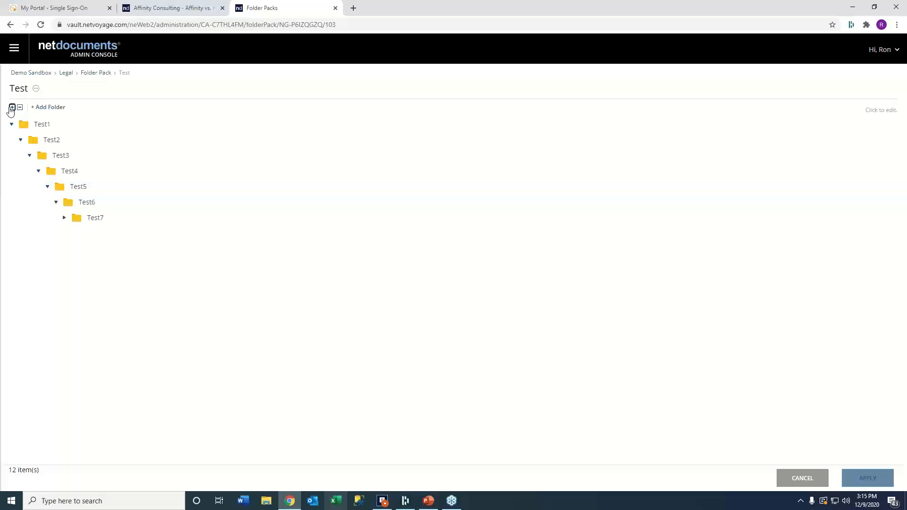
left_click(64, 218)
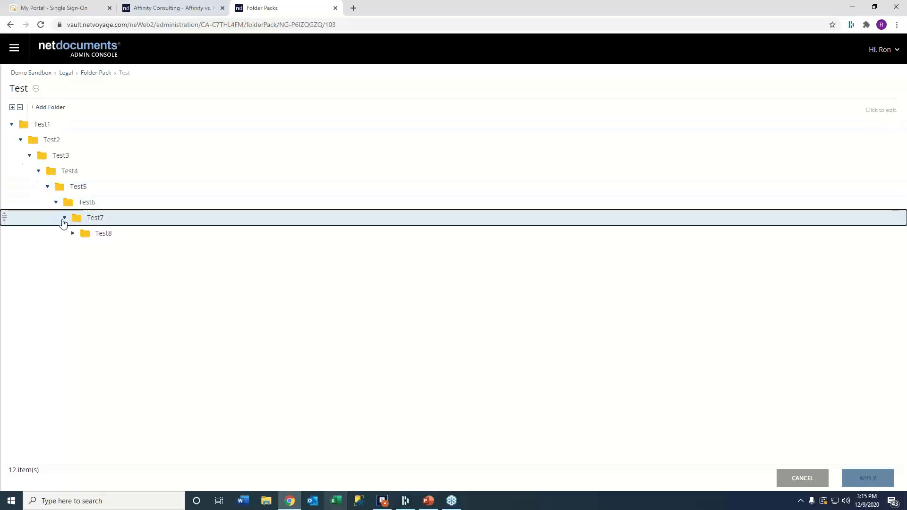
left_click(72, 234)
left_click(80, 249)
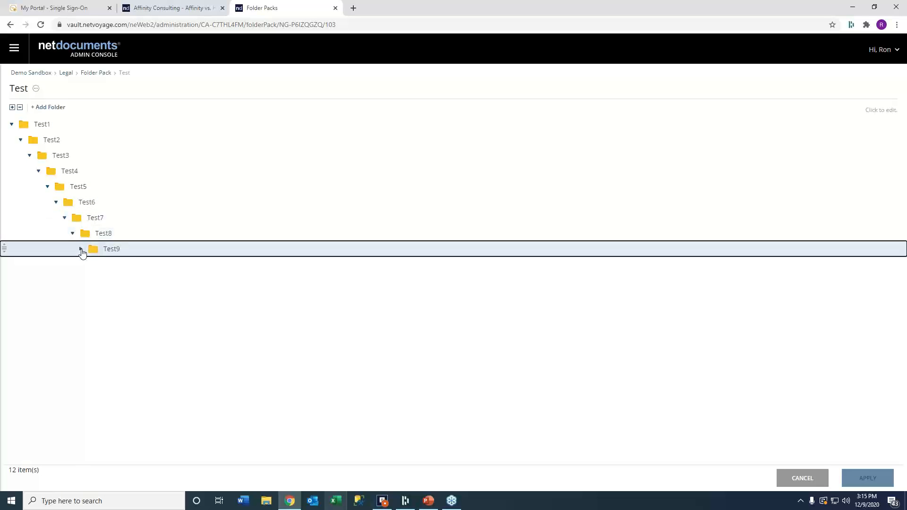
left_click(89, 265)
left_click(96, 280)
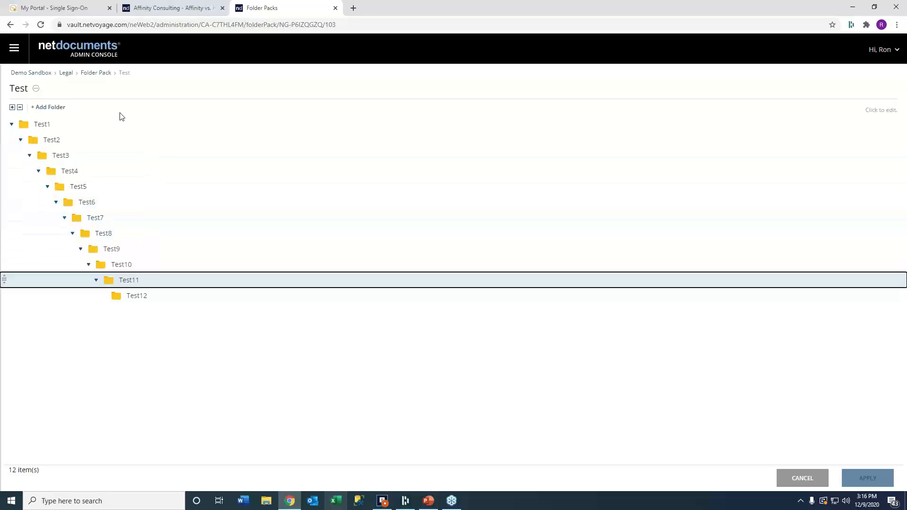
Step: Return to the folder pack list, open the Discovery pack and expand its Discovery folder to view the subfolders
left_click(93, 75)
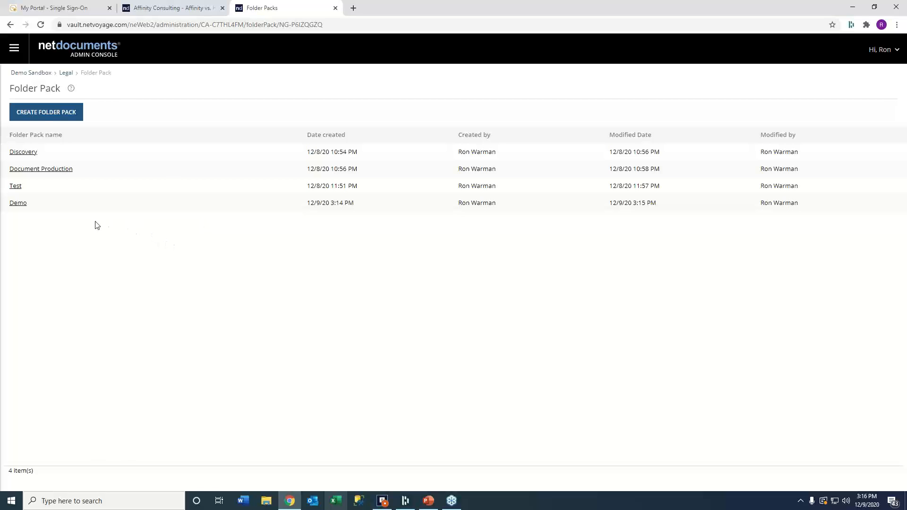
left_click(23, 156)
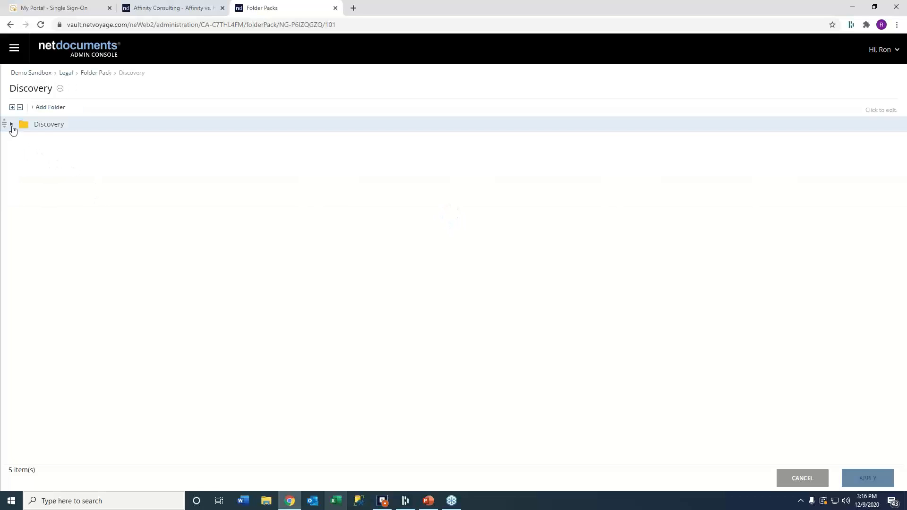
left_click(12, 125)
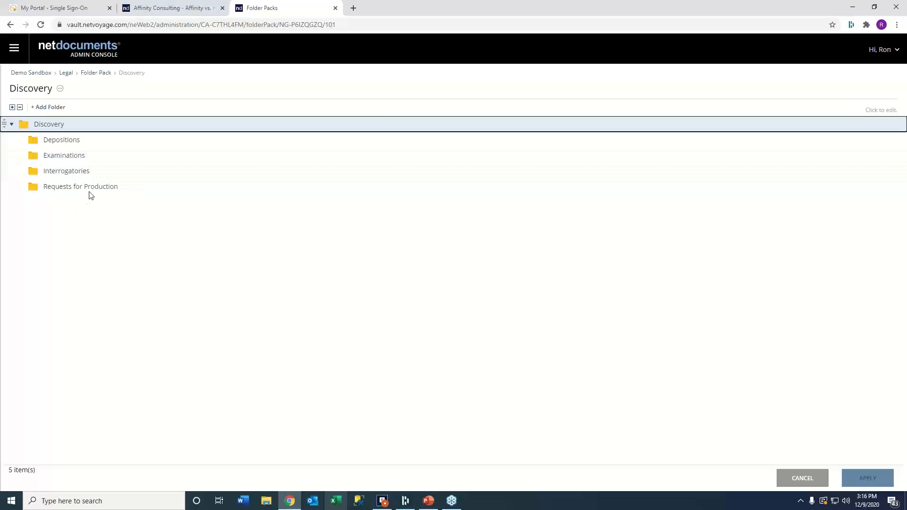
Step: Open the Document Production folder pack from the folder pack list and expand its main folder to view the subfolders
left_click(92, 76)
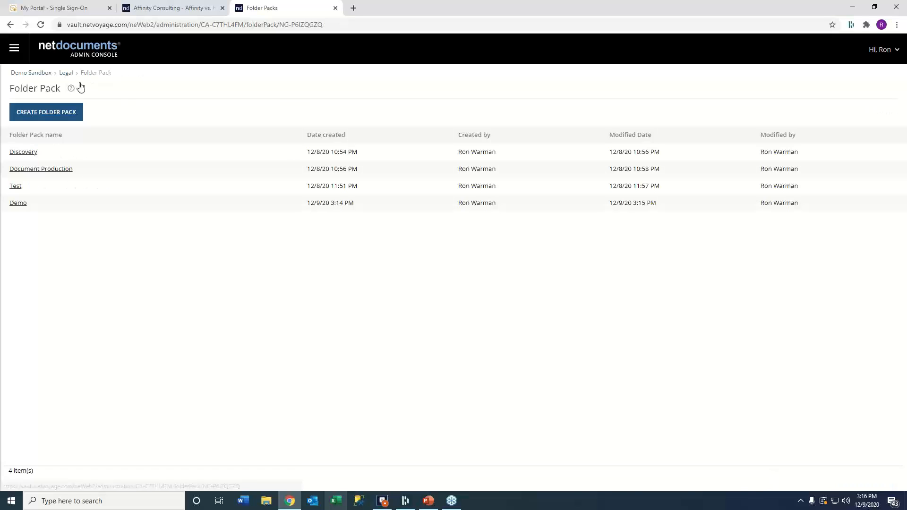
left_click(51, 170)
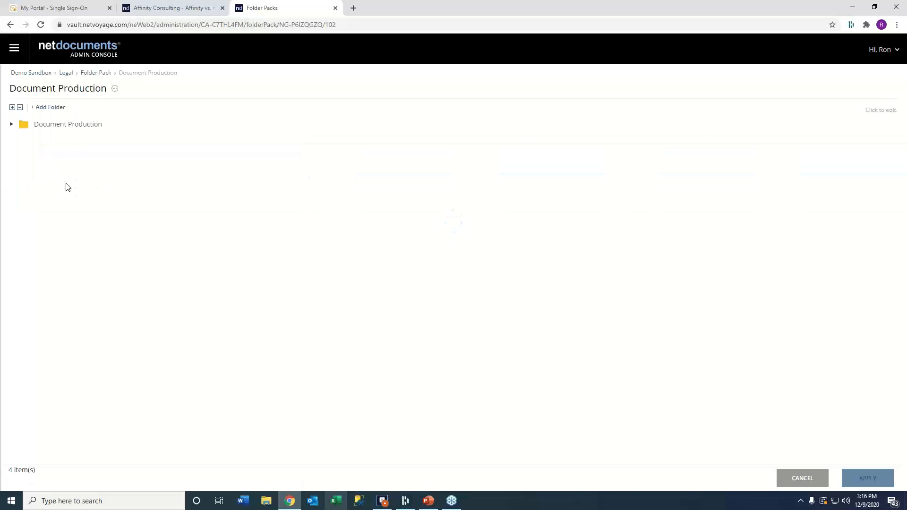
left_click(10, 126)
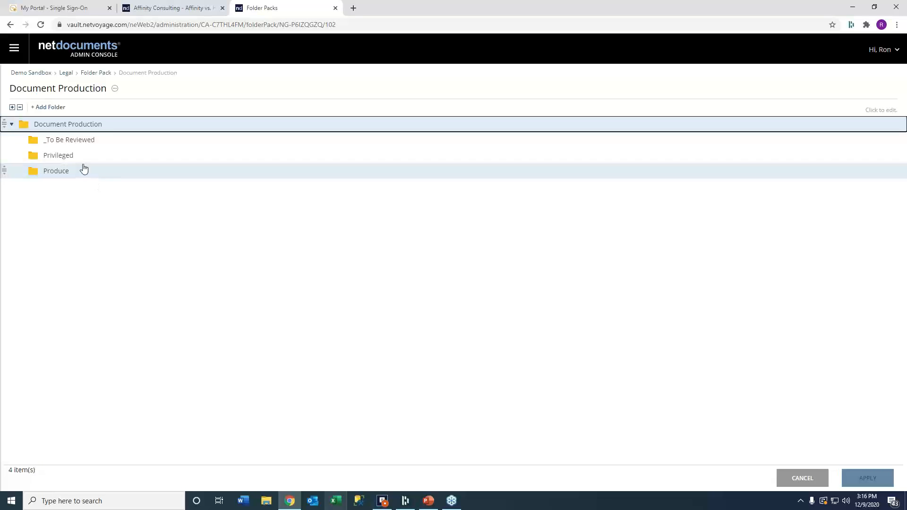
Step: Leave the folder packs and open the workspace template definitions of the Legal cabinet
left_click(105, 77)
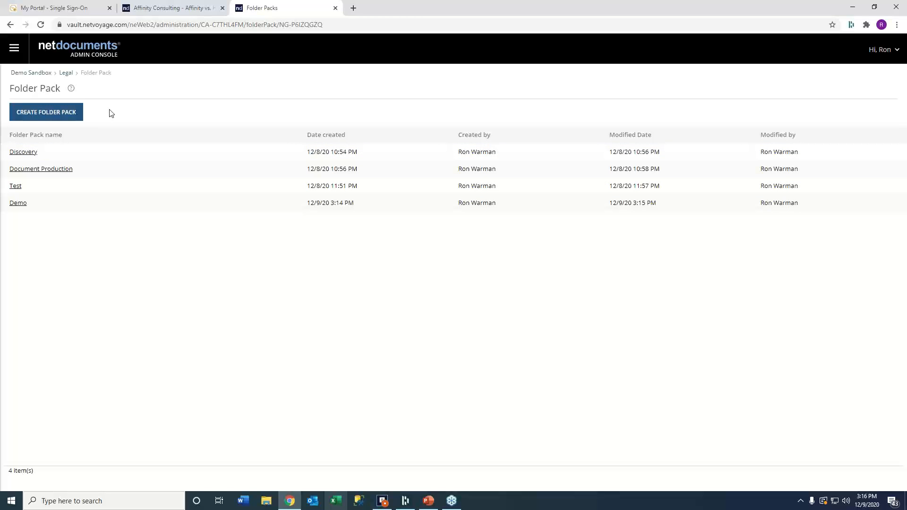
left_click(65, 73)
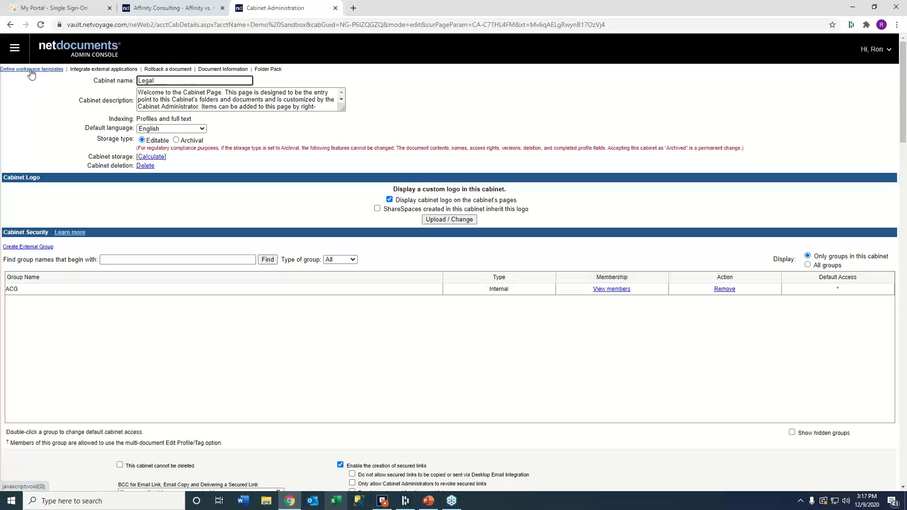
left_click(30, 70)
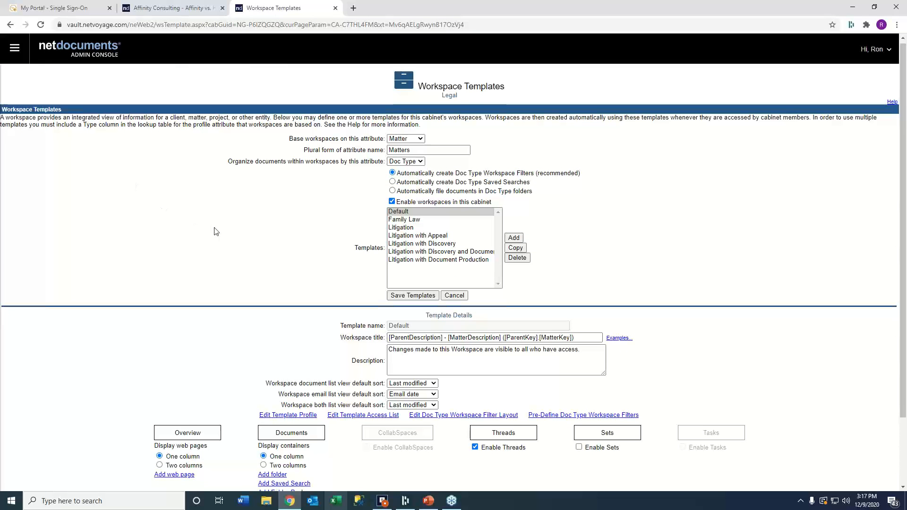
Step: Select the Family Law workspace template and examine its layout, including its Folder Packs section
scroll(215, 231, "down", 1)
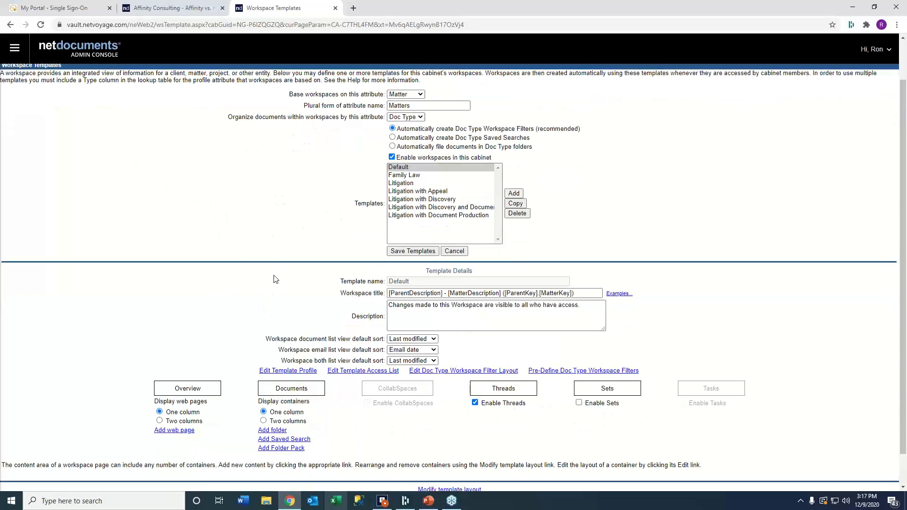
left_click(405, 177)
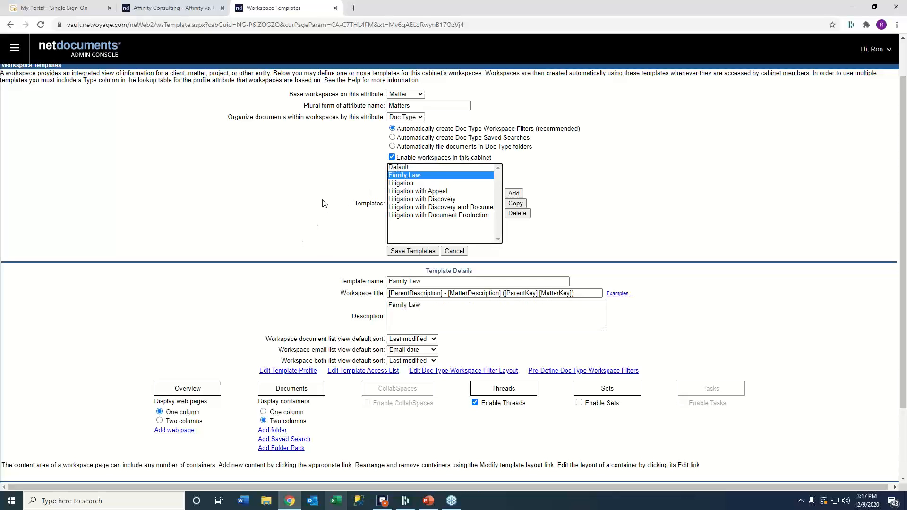
scroll(187, 319, "down", 5)
scroll(181, 324, "down", 2)
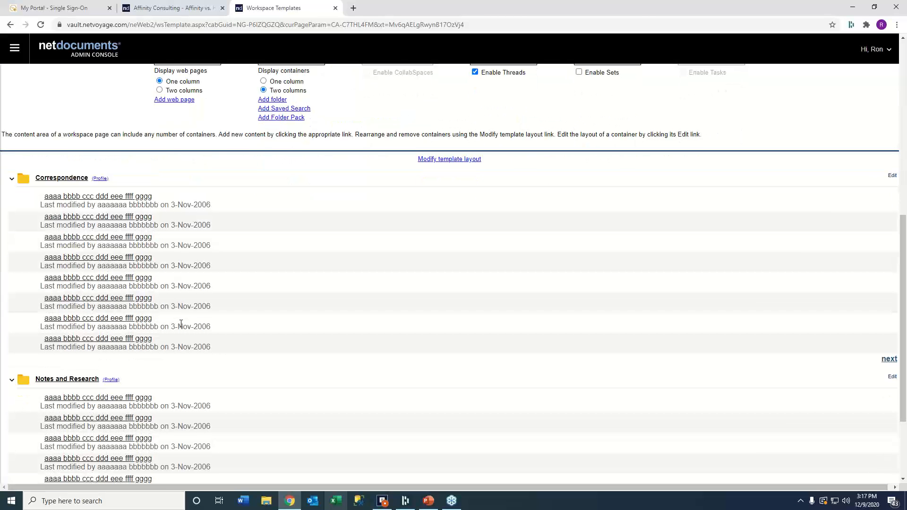
scroll(169, 301, "down", 2)
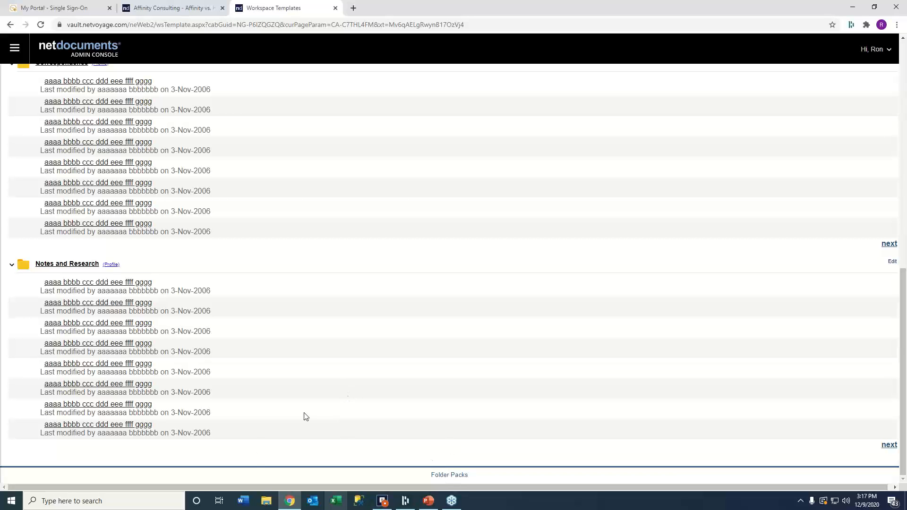
scroll(458, 353, "up", 15)
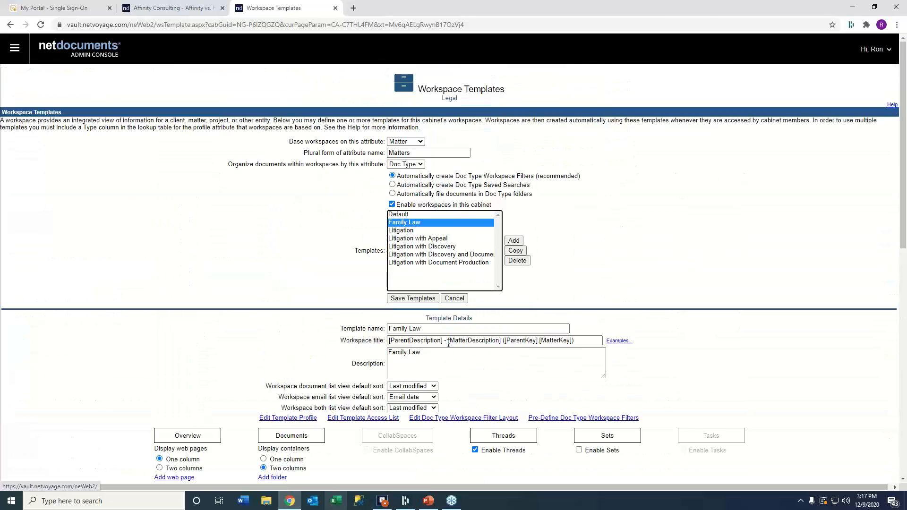
Step: Select the Litigation workspace template and examine its containers and Folder Packs section
left_click(405, 231)
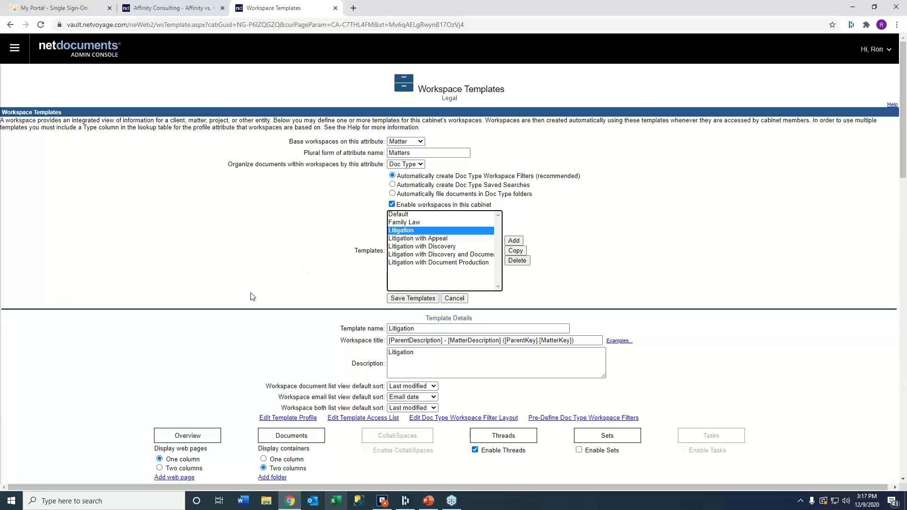
scroll(251, 298, "down", 20)
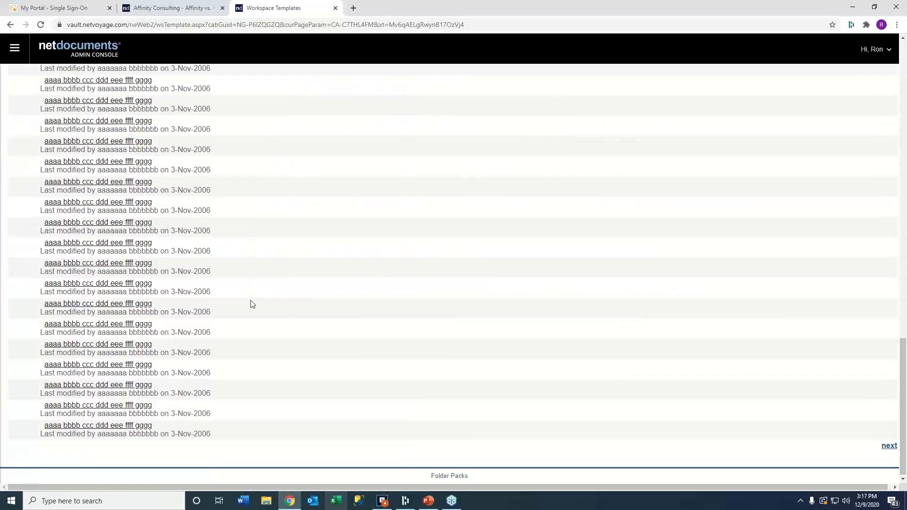
scroll(444, 424, "up", 7)
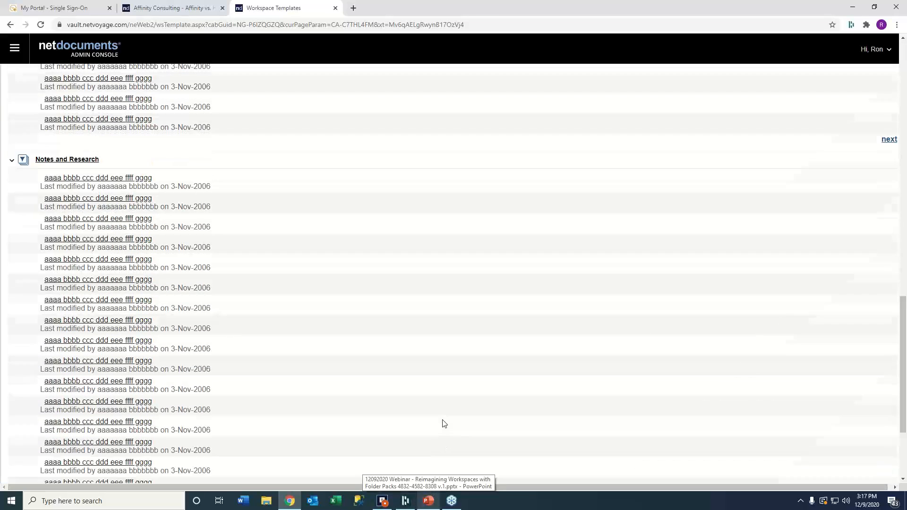
scroll(445, 424, "up", 13)
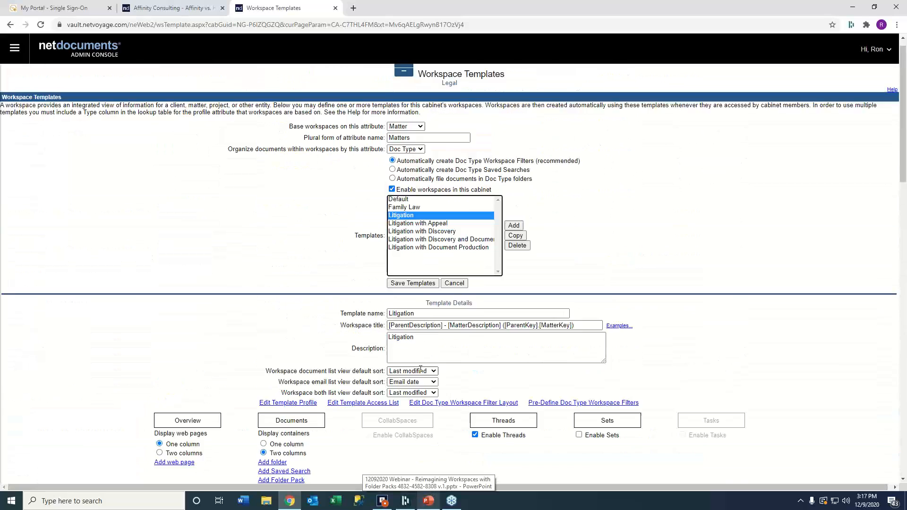
Step: Select the Litigation with Appeal workspace template and examine the containers in its layout
left_click(437, 238)
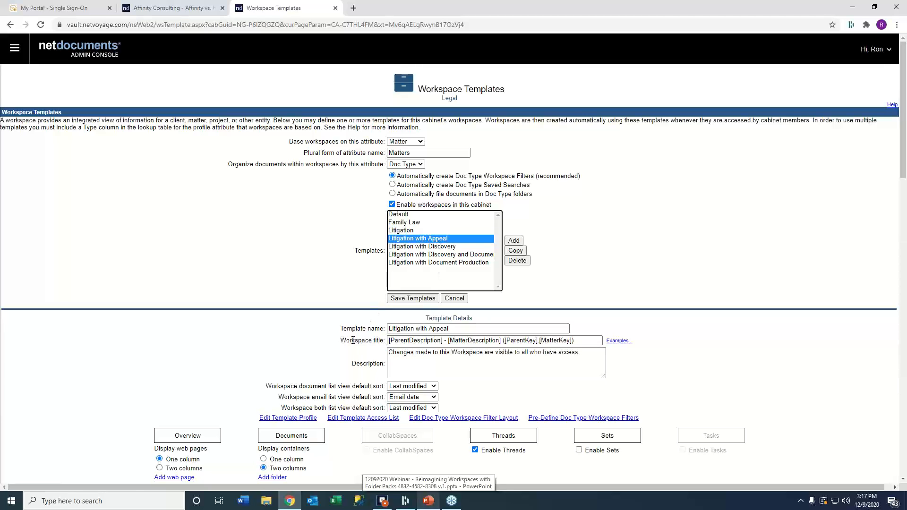
scroll(364, 326, "down", 5)
scroll(353, 355, "down", 3)
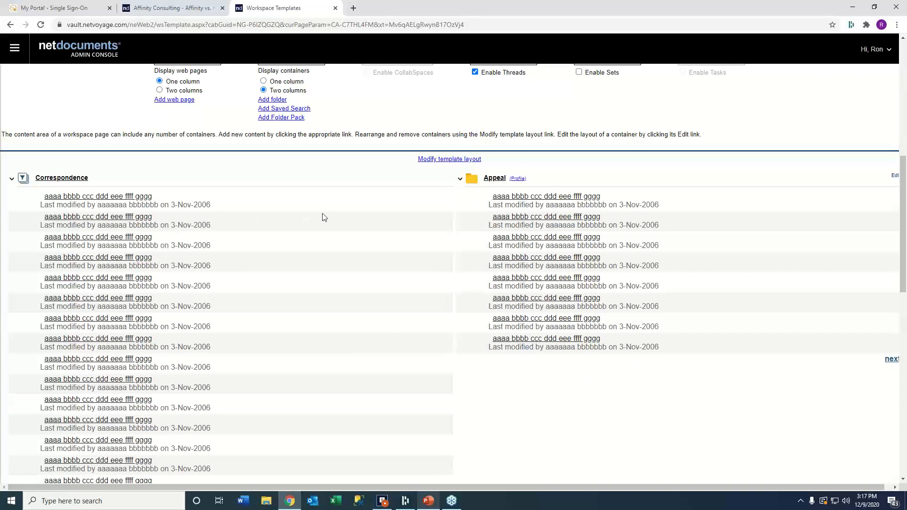
scroll(395, 218, "up", 8)
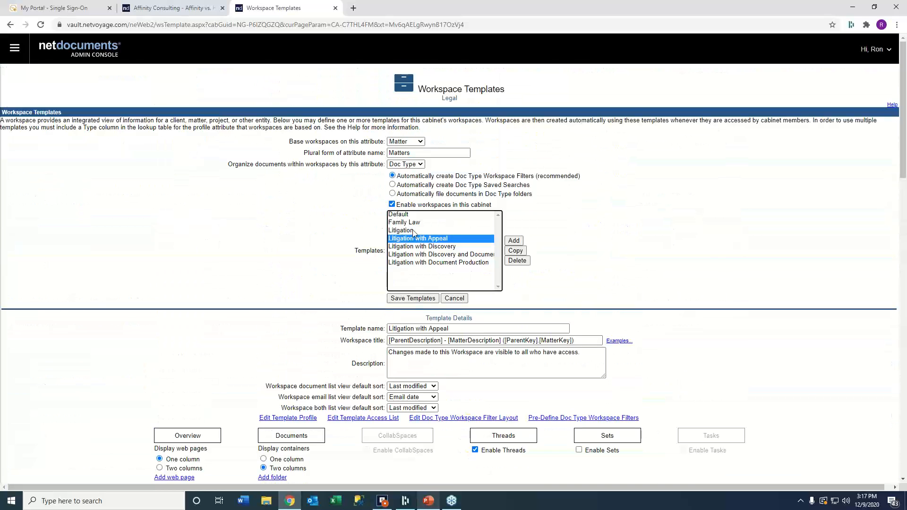
Step: Examine the Litigation with Discovery template's layout and its folder pack selection, leaving the selection unchanged
left_click(435, 248)
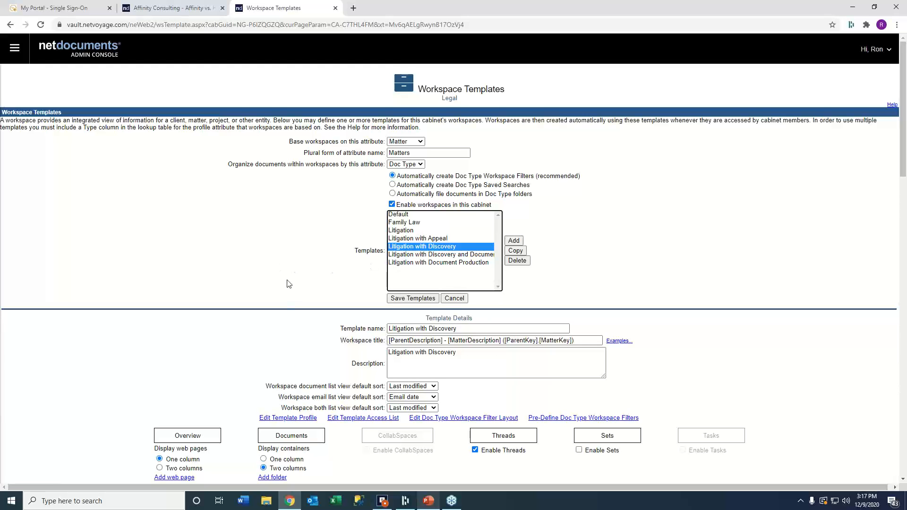
scroll(287, 281, "down", 8)
scroll(302, 397, "down", 15)
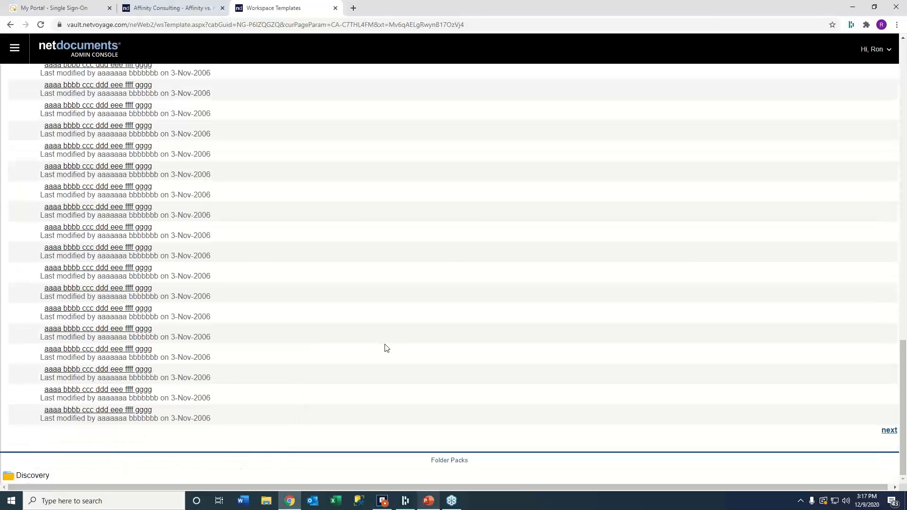
scroll(386, 348, "up", 15)
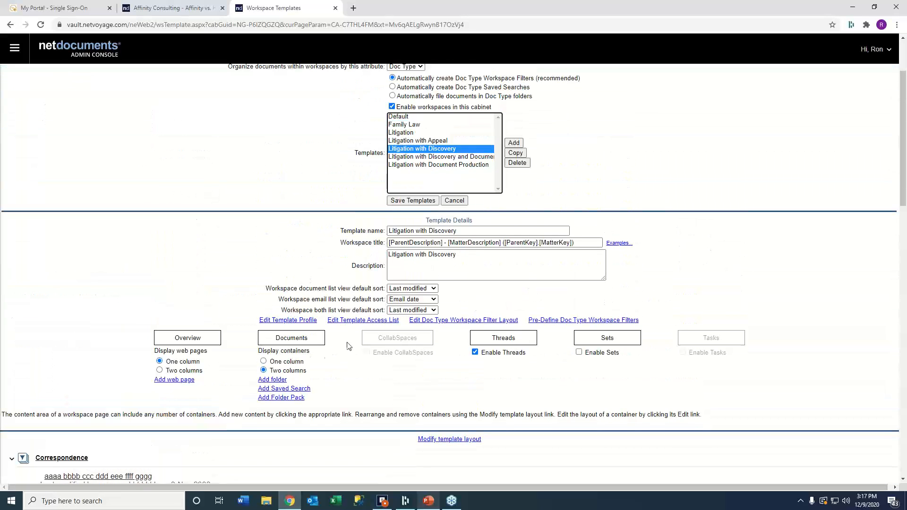
left_click(282, 398)
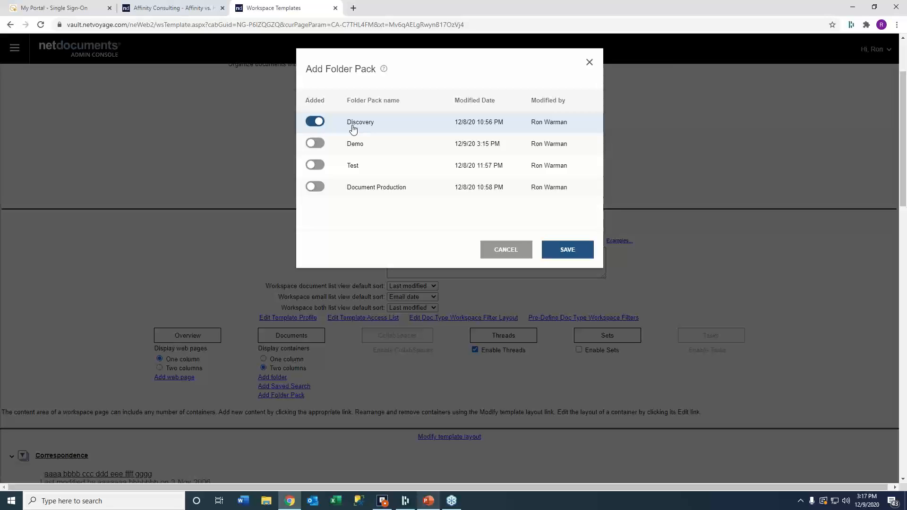
left_click(506, 252)
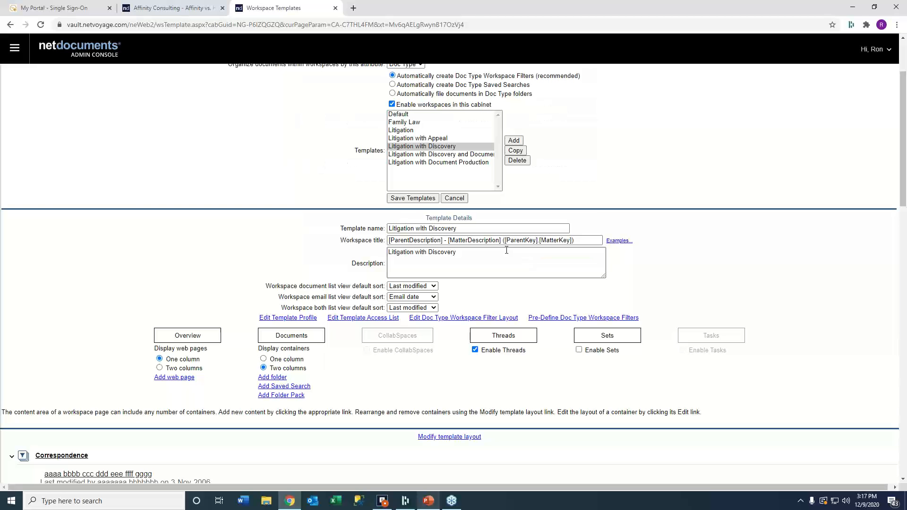
Step: Select the Litigation with Discovery and Document Production template and examine its folder pack selection, leaving it as is
left_click(449, 156)
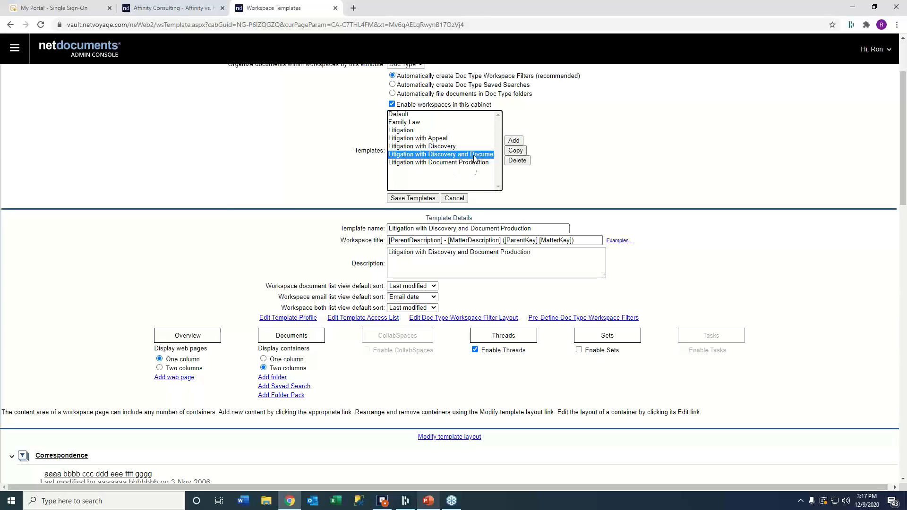
left_click(290, 400)
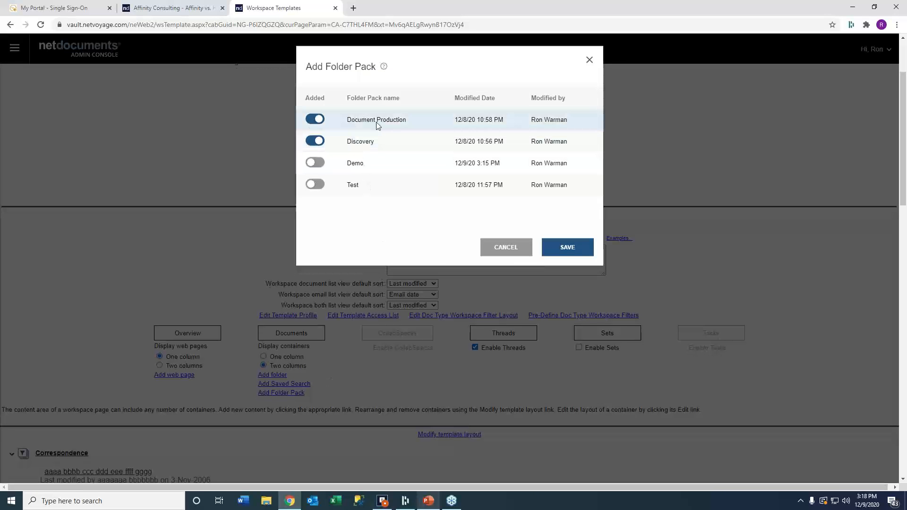
left_click(501, 250)
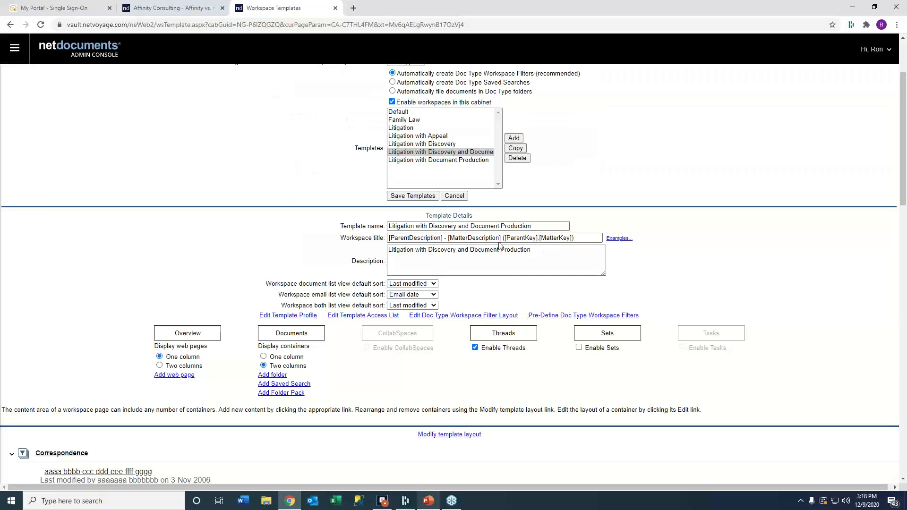
Step: Select the Litigation with Document Production template and examine which folder packs it has enabled, leaving the selection as is
left_click(443, 161)
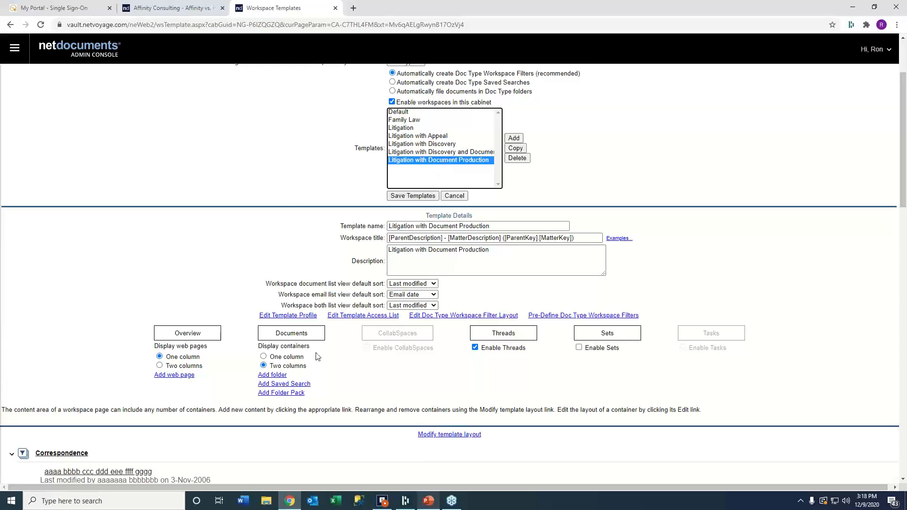
left_click(297, 394)
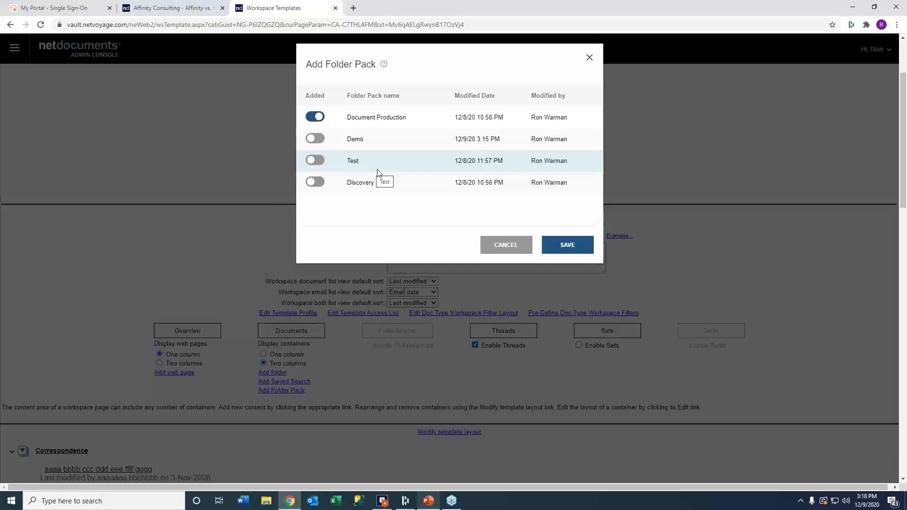
left_click(505, 246)
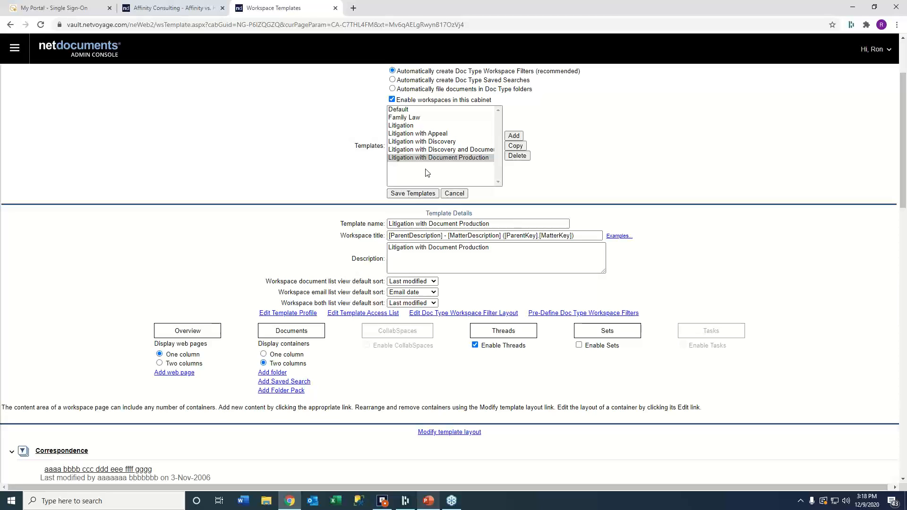
Step: Copy the Litigation with Discovery and Document Production template's name and open the lookup table of the Matter profile attribute
left_click(443, 151)
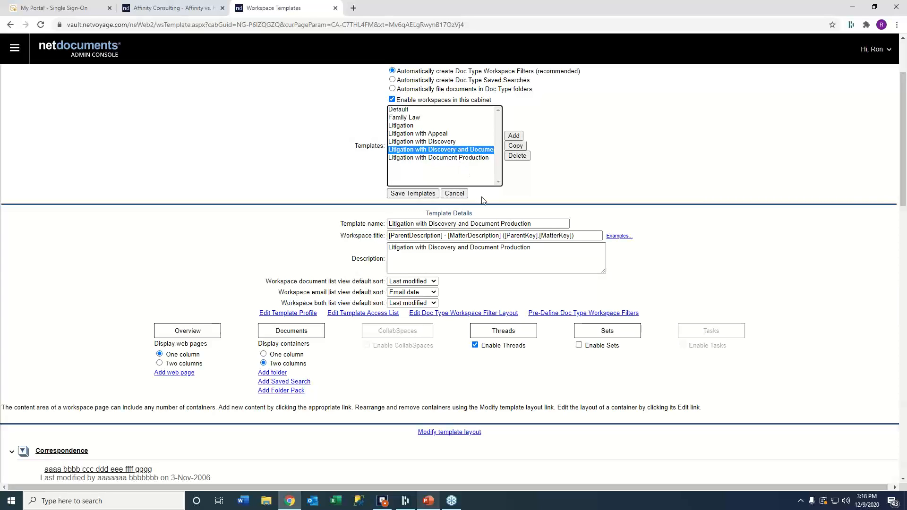
left_click_drag(549, 224, 357, 234)
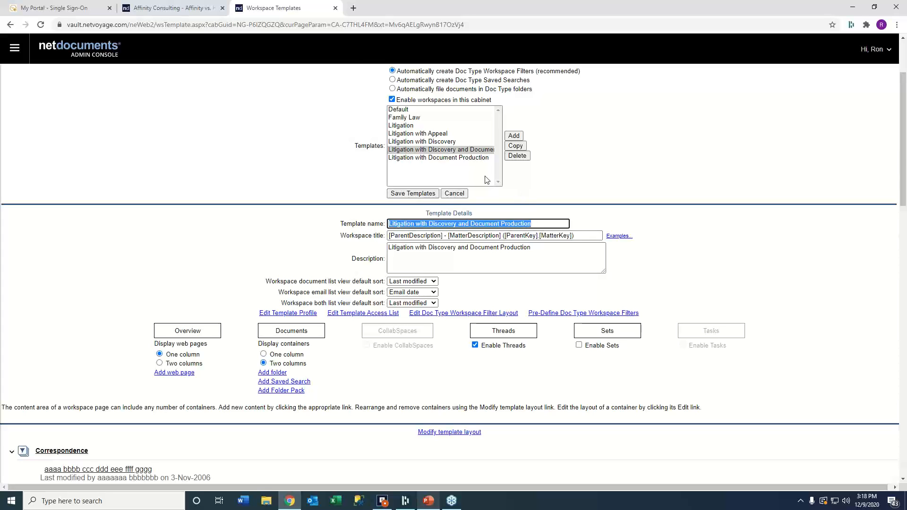
scroll(487, 179, "up", 3)
left_click(16, 59)
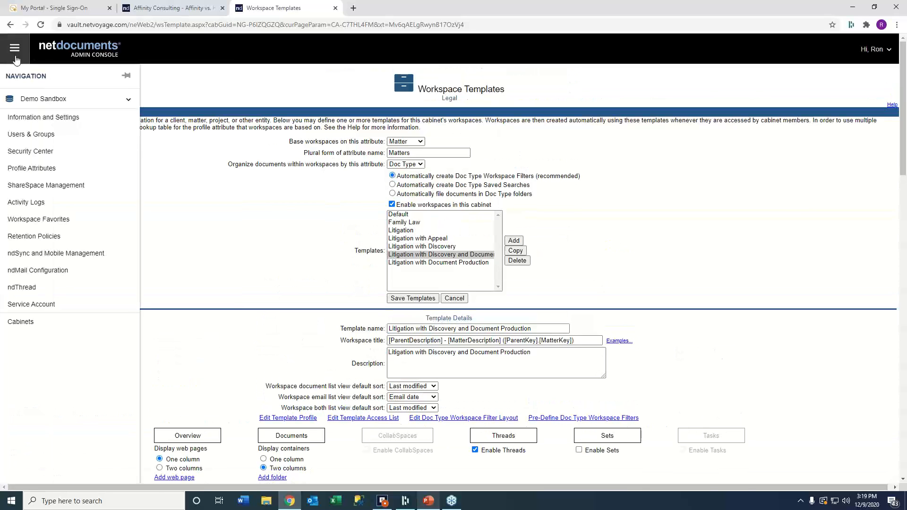
left_click(43, 169)
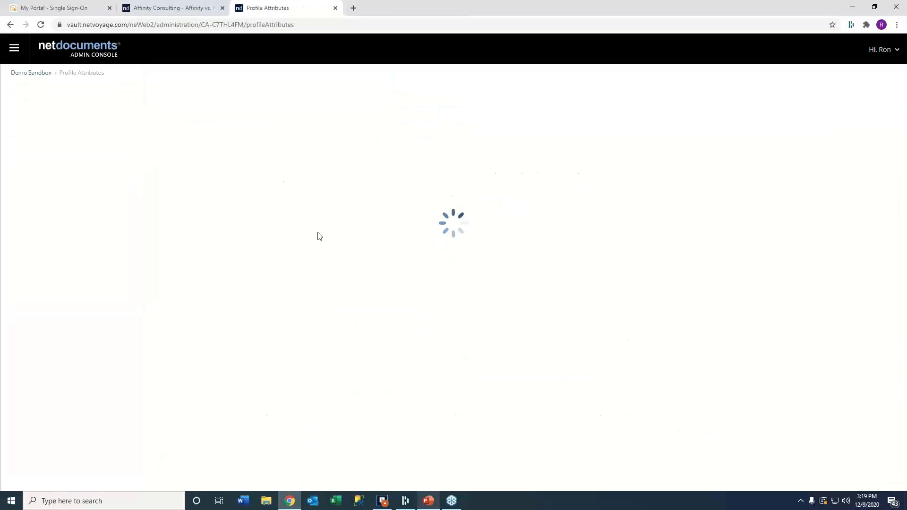
left_click(73, 216)
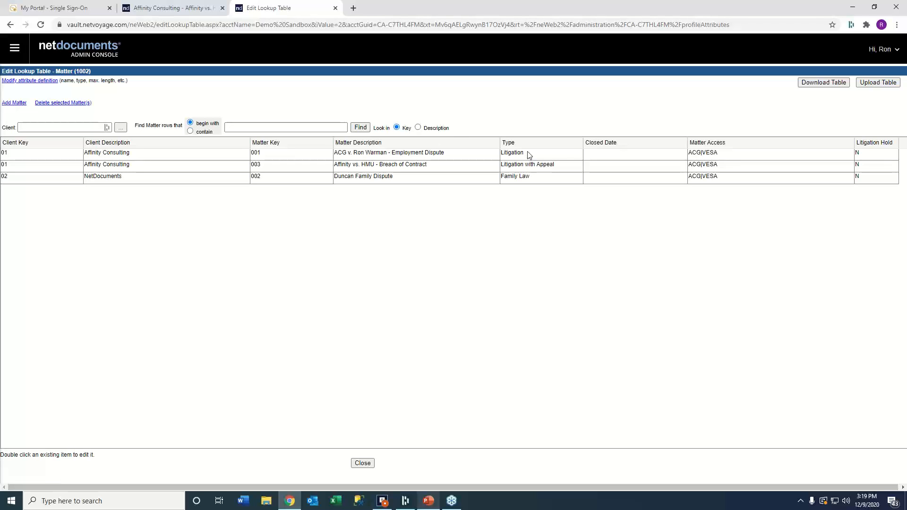
Step: Switch to the Affinity Consulting workspace and go to that client's matter 001, the employment dispute
left_click(166, 9)
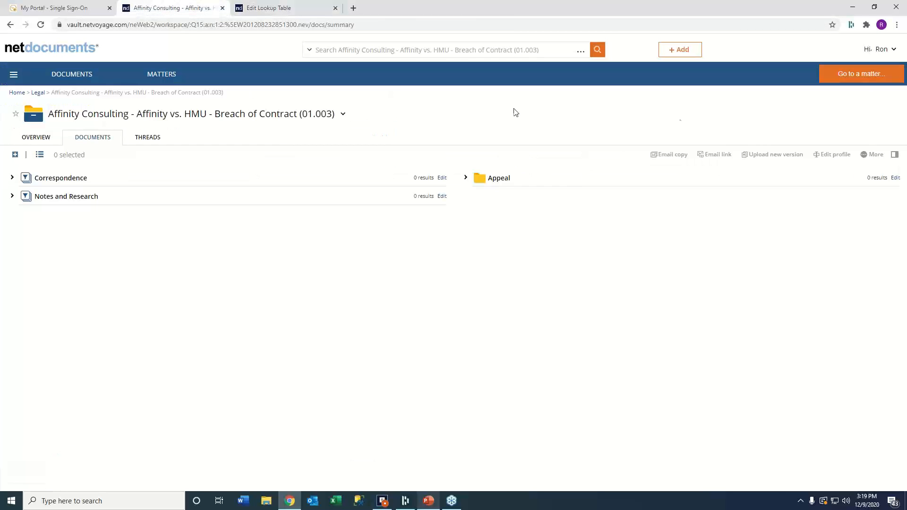
left_click(804, 71)
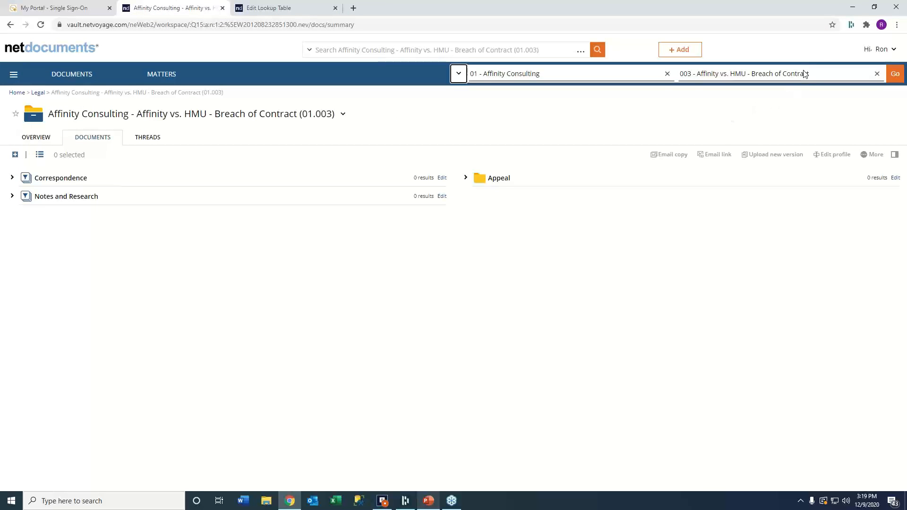
left_click(877, 75)
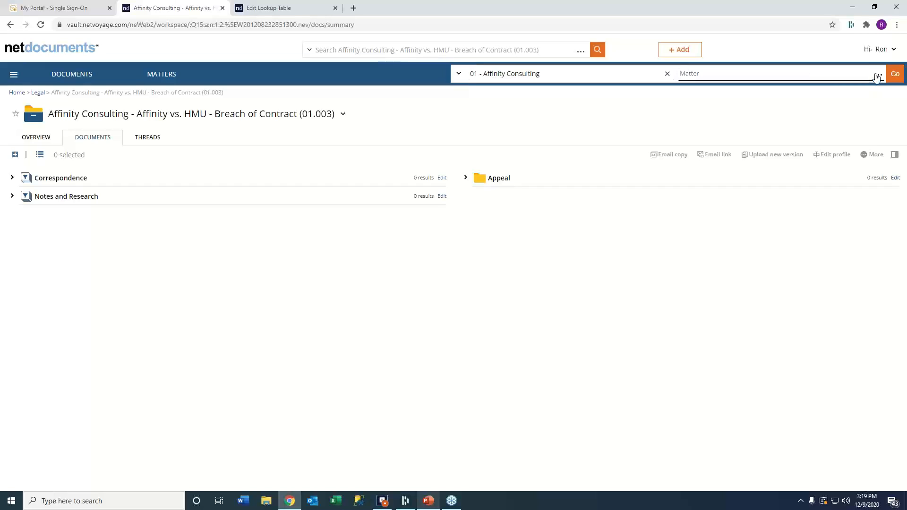
type("01")
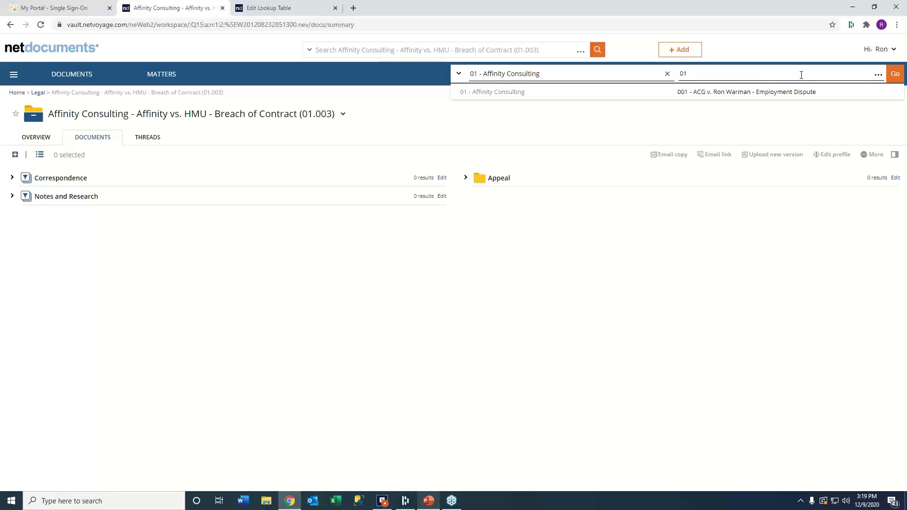
left_click(769, 91)
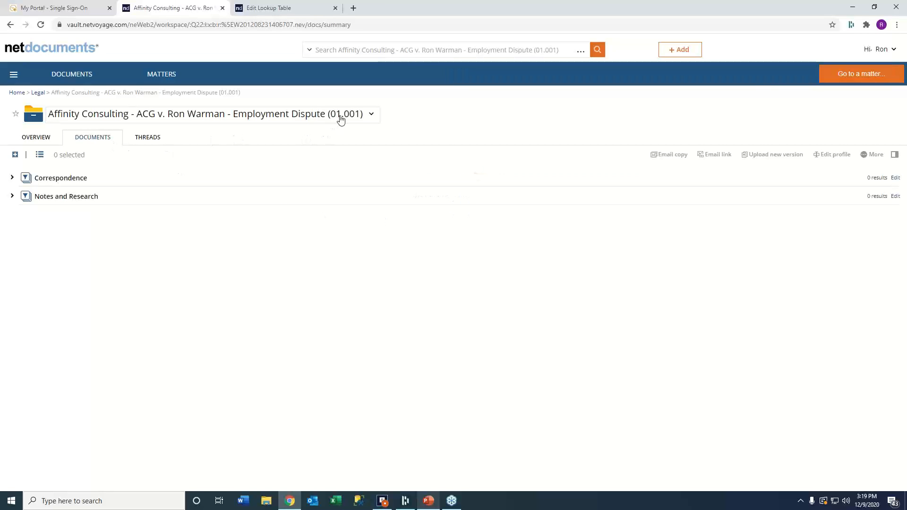
Step: In the Matter lookup table, set the type of matter 001 to Litigation with Discovery and save it
key("ctrl+Tab")
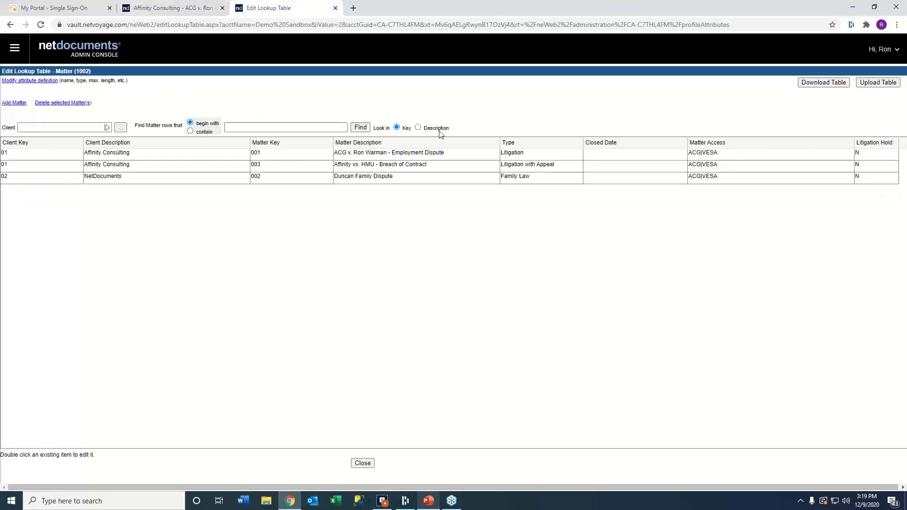
double_click(512, 155)
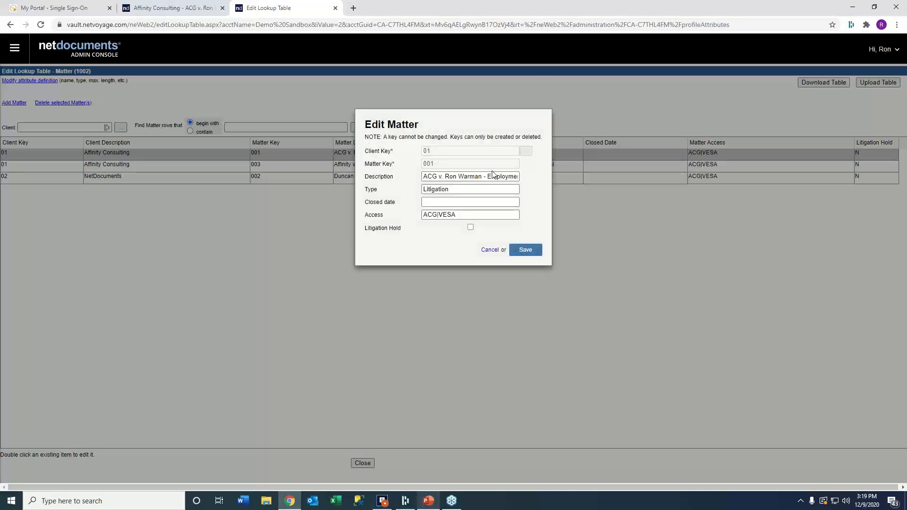
left_click_drag(451, 189, 412, 189)
type("Discovery and Document Production")
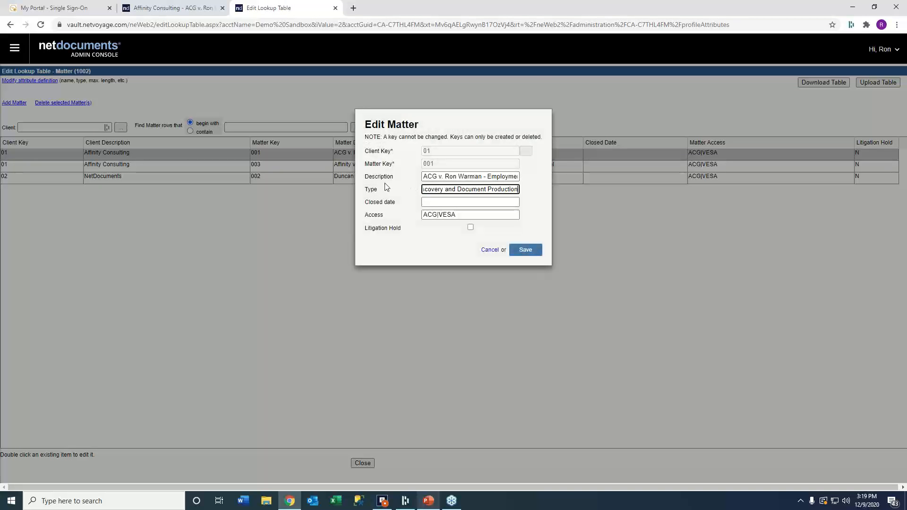
key("BackSpace")
key("BackSpace")
key("BackSpace")
key("BackSpace")
key("BackSpace")
key("BackSpace")
key("BackSpace")
key("BackSpace")
key("BackSpace")
key("BackSpace")
key("BackSpace")
key("BackSpace")
key("BackSpace")
key("BackSpace")
key("BackSpace")
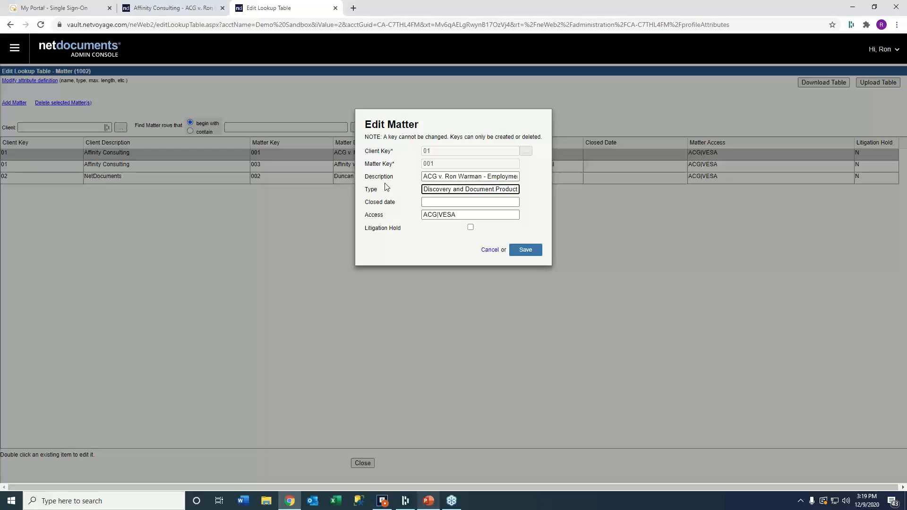
key("BackSpace")
key("BackSpace")
key("BackSpace")
left_click(526, 250)
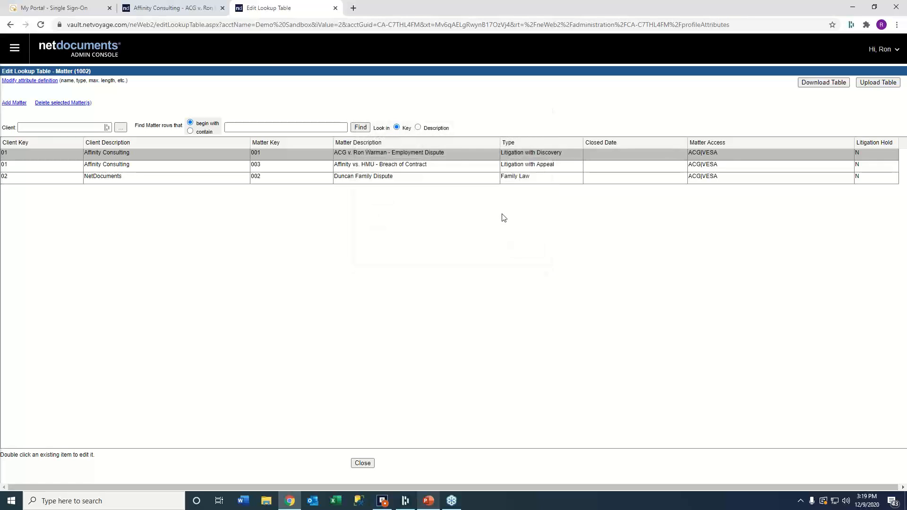
Step: Refresh the matter 001 workspace and check the subfolders of its Discovery folder, collapsing the folder again
left_click(191, 13)
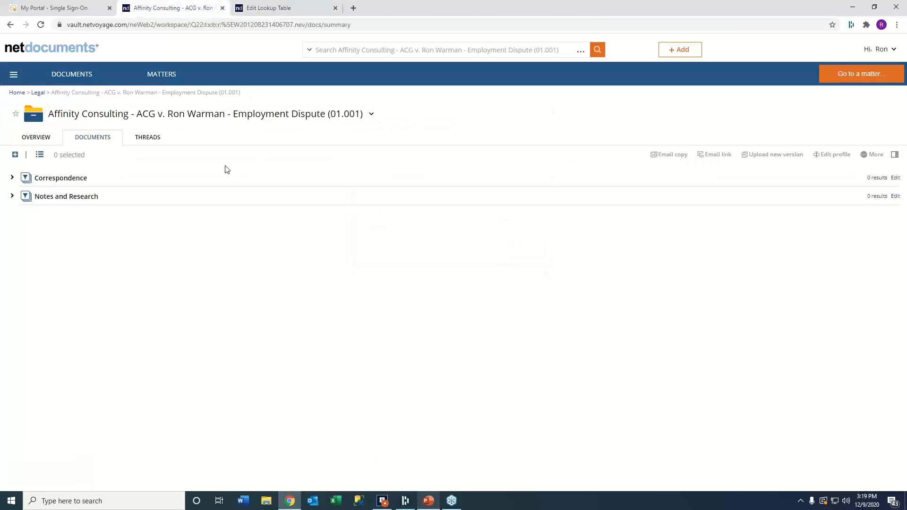
left_click(372, 115)
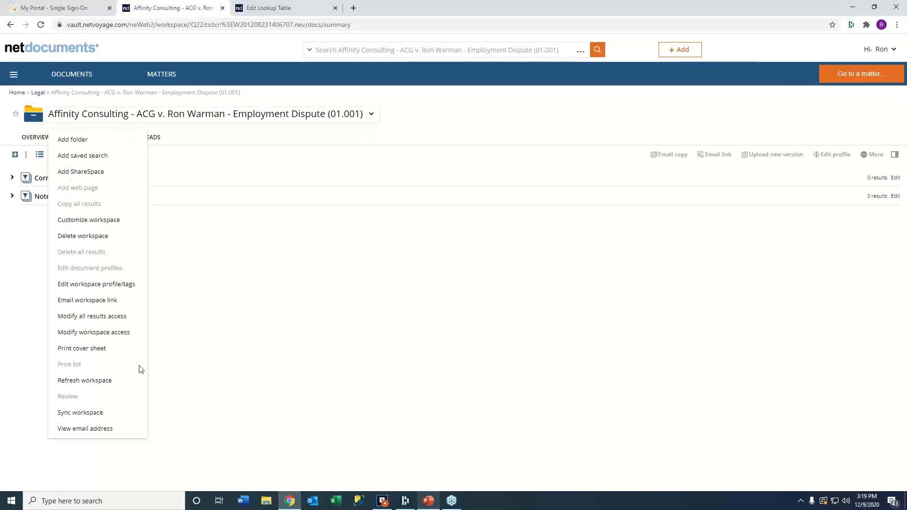
left_click(90, 381)
left_click(509, 191)
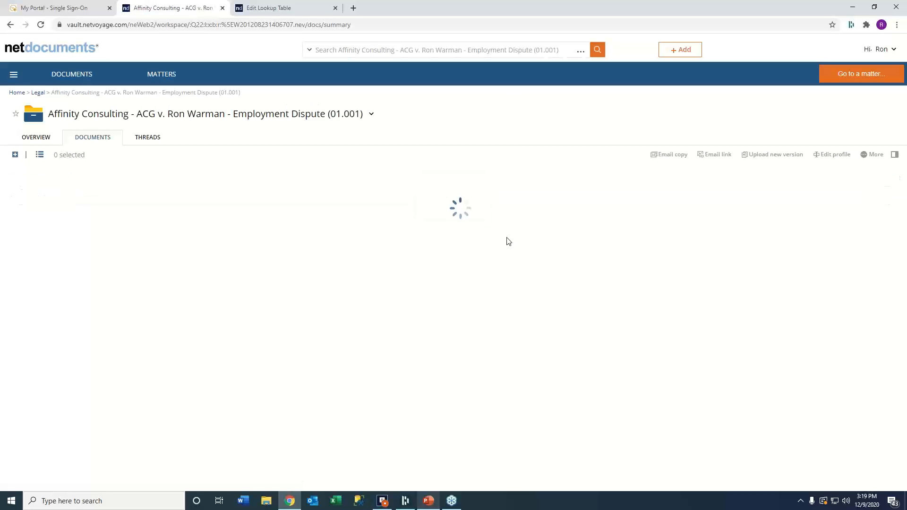
left_click(465, 178)
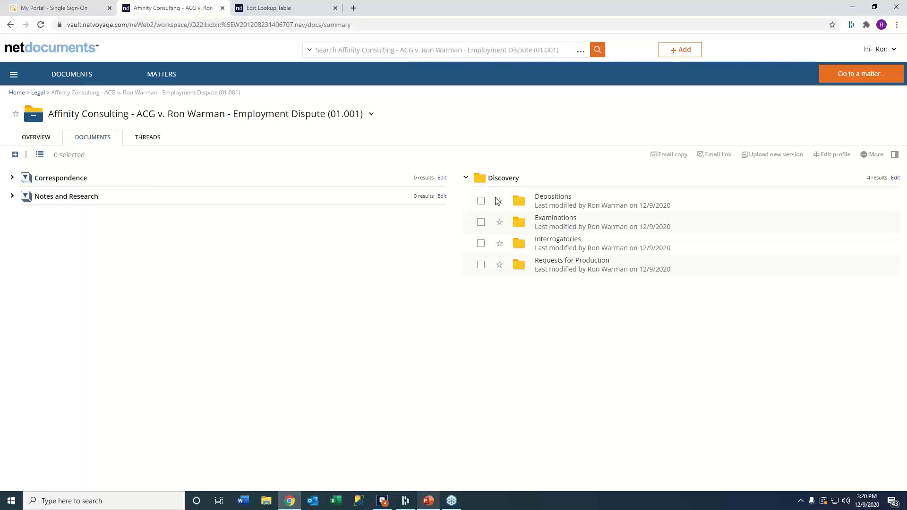
left_click(466, 179)
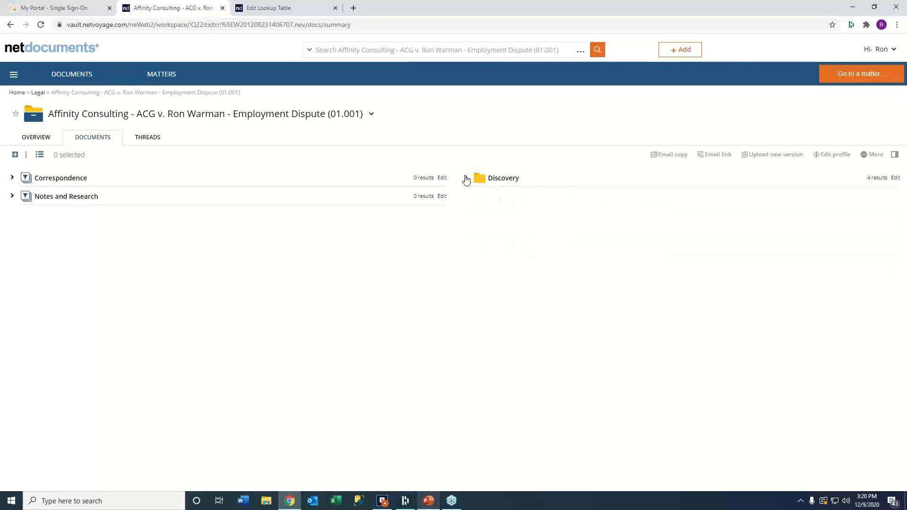
Step: Set matter 001's type to Litigation with Discovery and Document Production in the Matter lookup table and save it
left_click(298, 8)
double_click(503, 152)
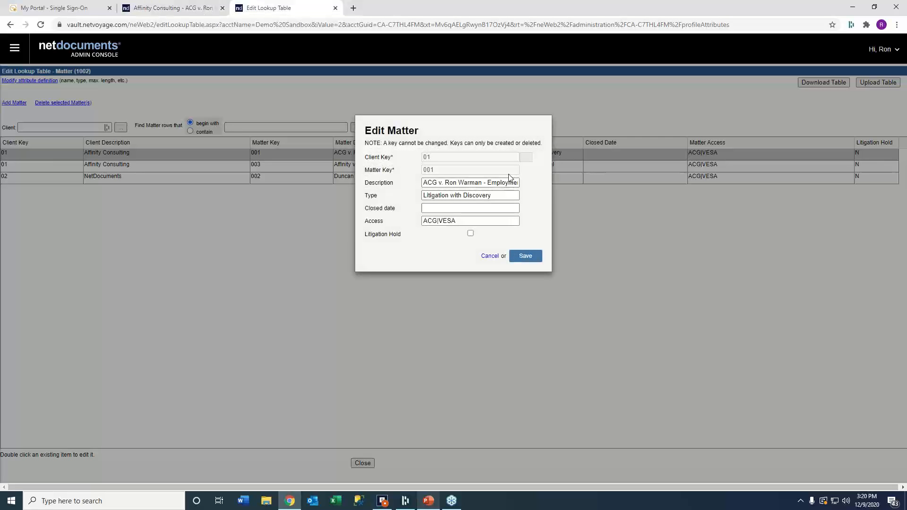
left_click_drag(424, 195, 512, 207)
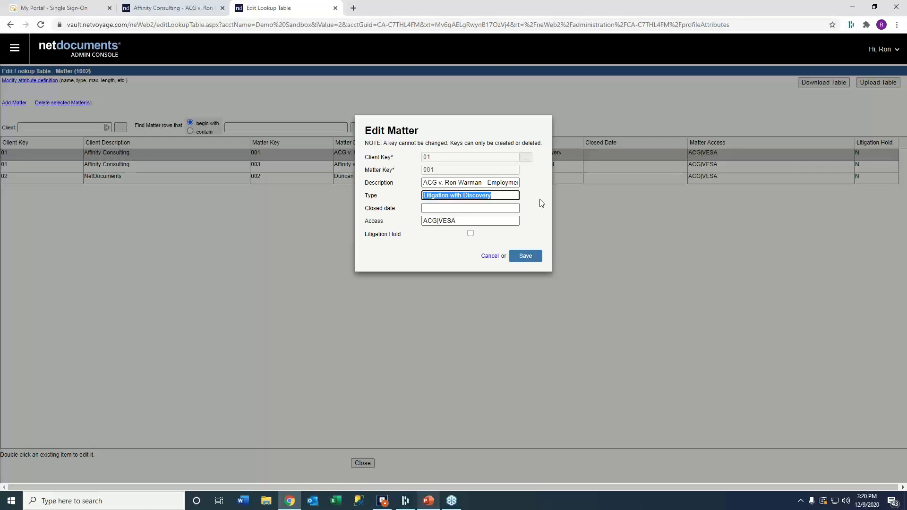
key("ctrl+v")
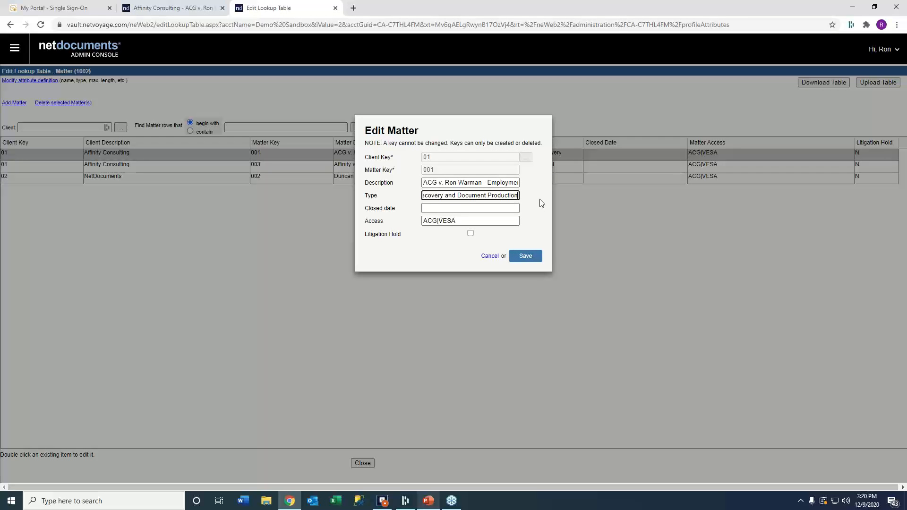
left_click(524, 258)
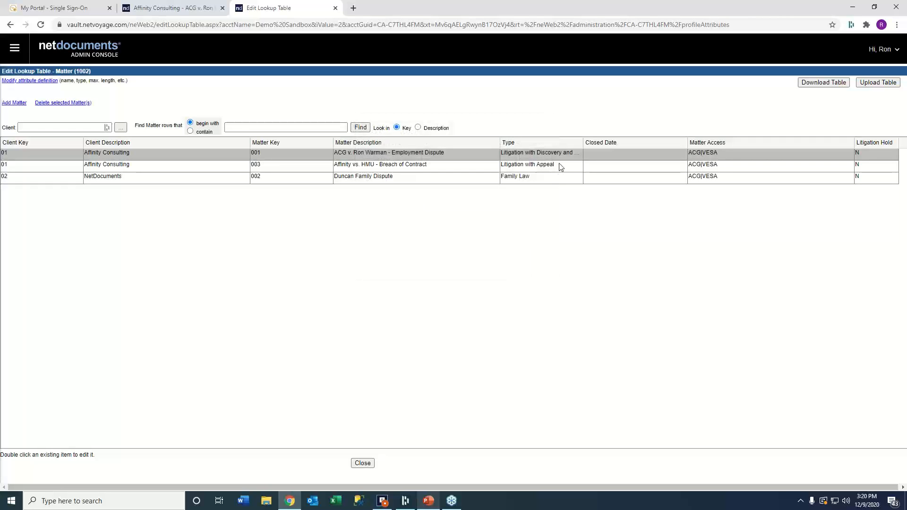
Step: Refresh the matter 001 workspace to apply its new template type and expand the Discovery folder
left_click(198, 14)
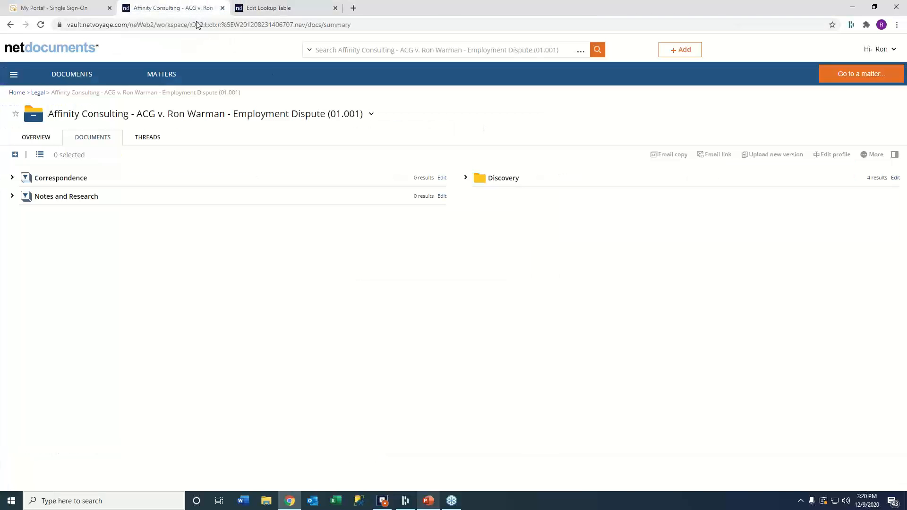
left_click(372, 117)
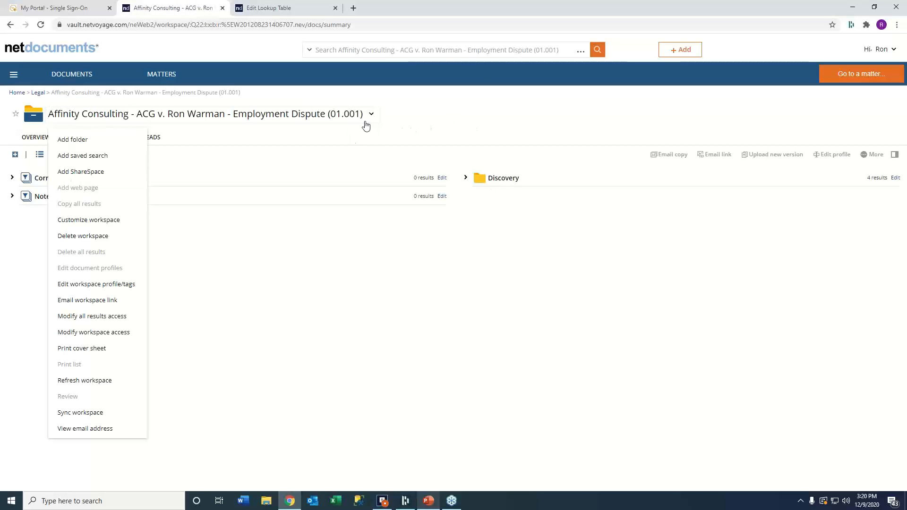
left_click(118, 382)
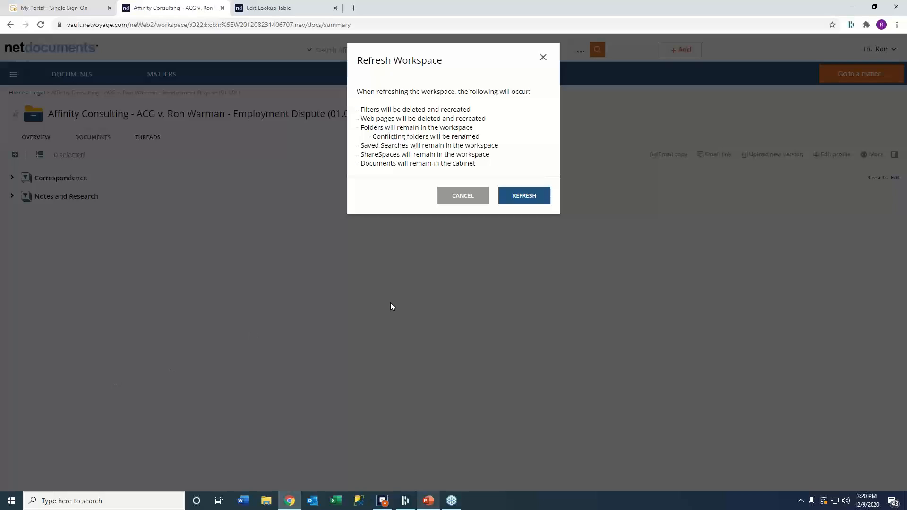
left_click(501, 202)
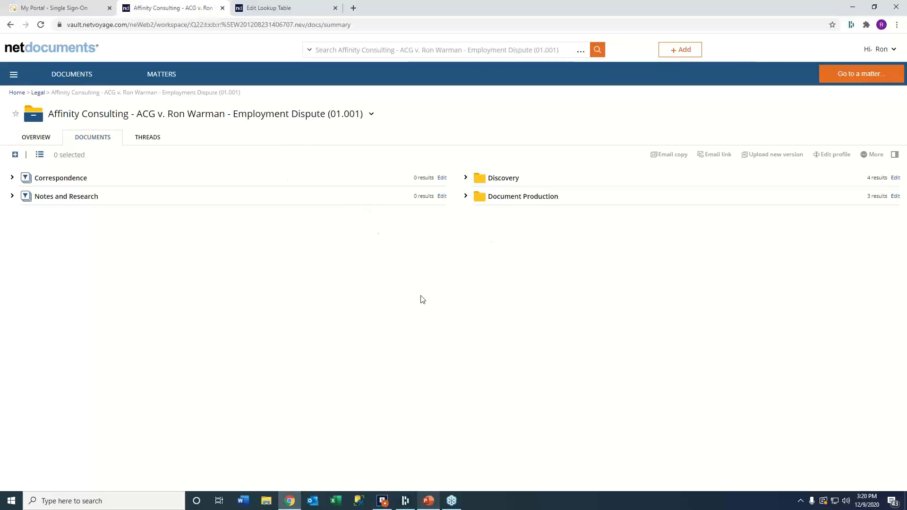
left_click(466, 179)
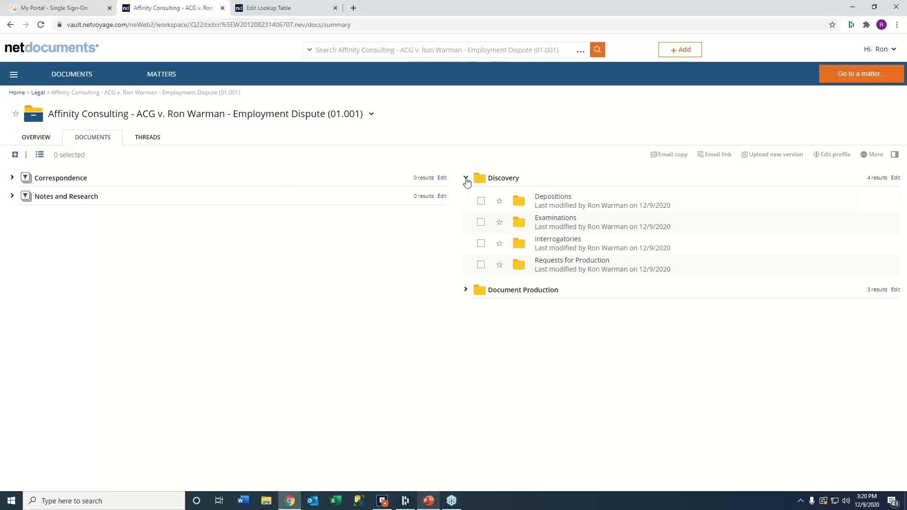
Step: Expand the Document Production folder in the matter 001 workspace and check matter 001's type in the Matter lookup table
left_click(466, 291)
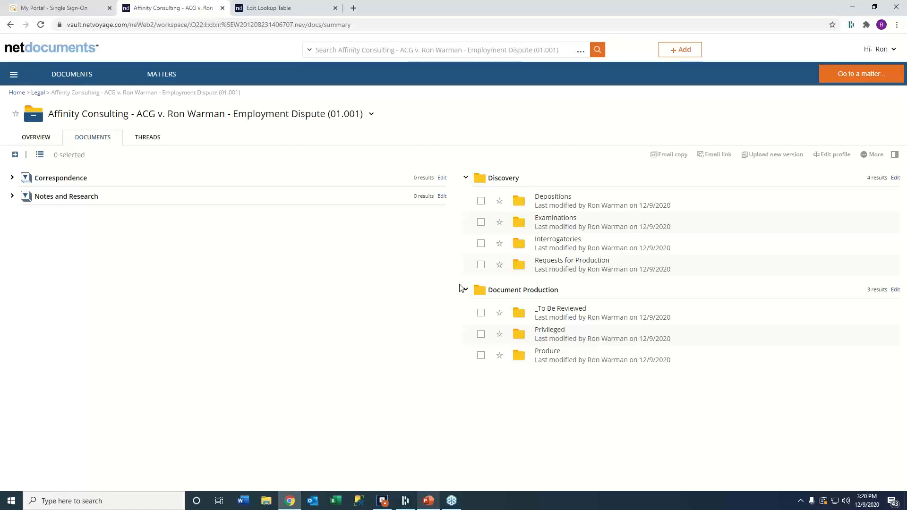
left_click(282, 8)
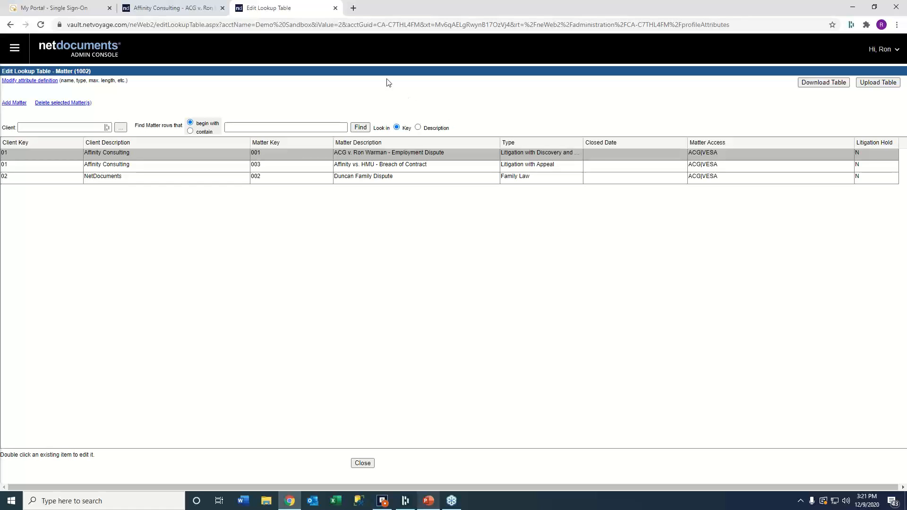
left_click(195, 11)
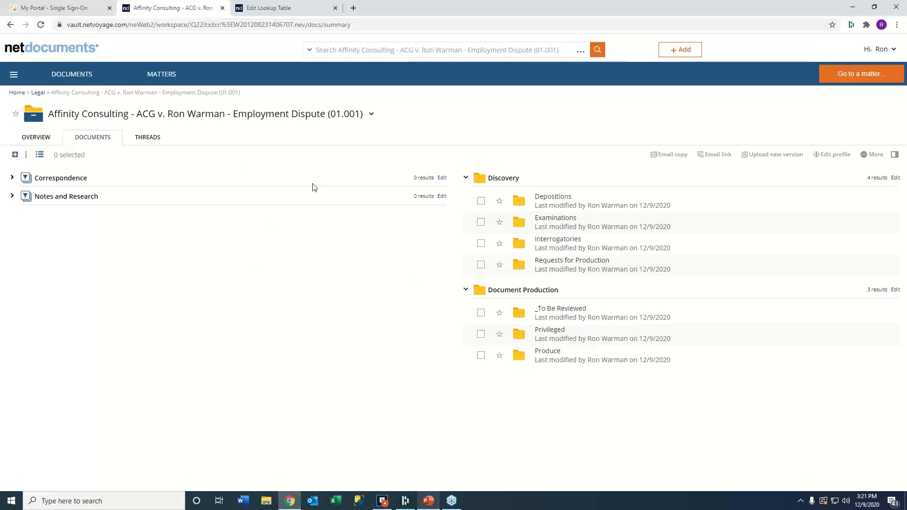
left_click(372, 115)
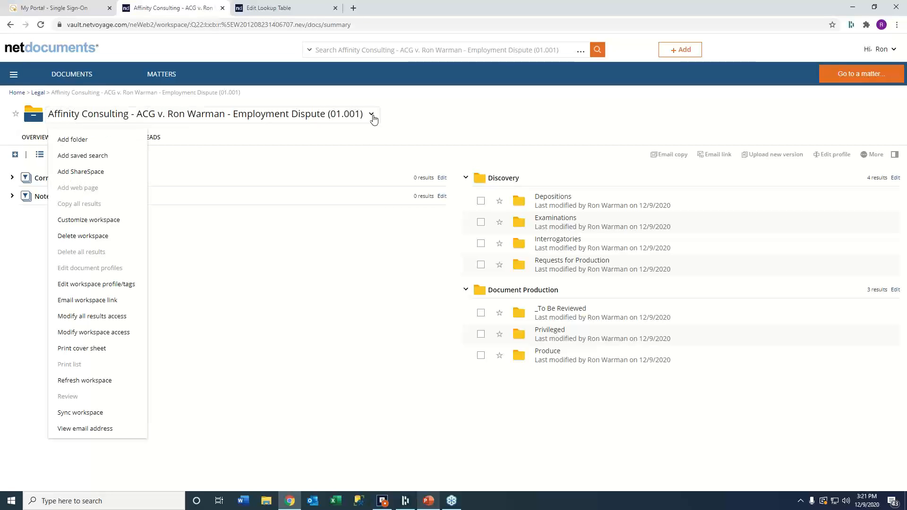
left_click(379, 293)
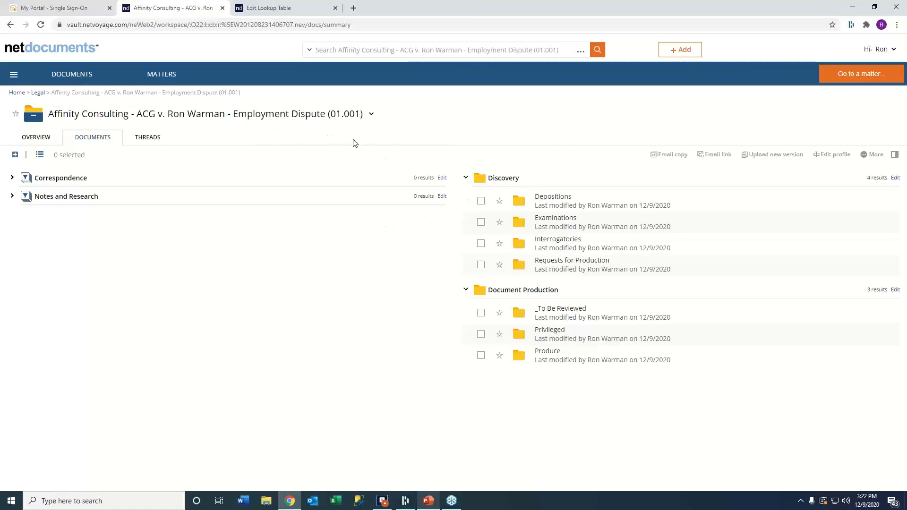
Step: Review the profile details of the Discovery folder without saving changes, and return to the matter 001 workspace with its Discovery folder expanded
left_click(502, 177)
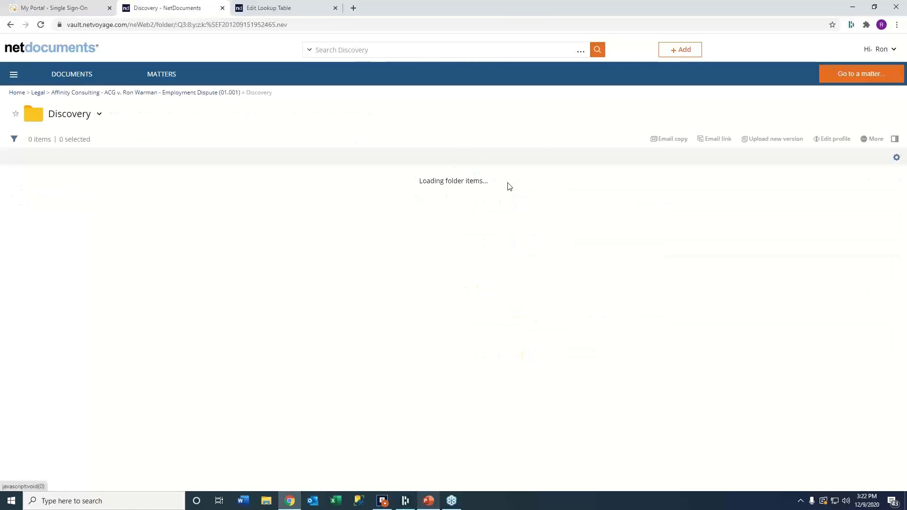
left_click(100, 116)
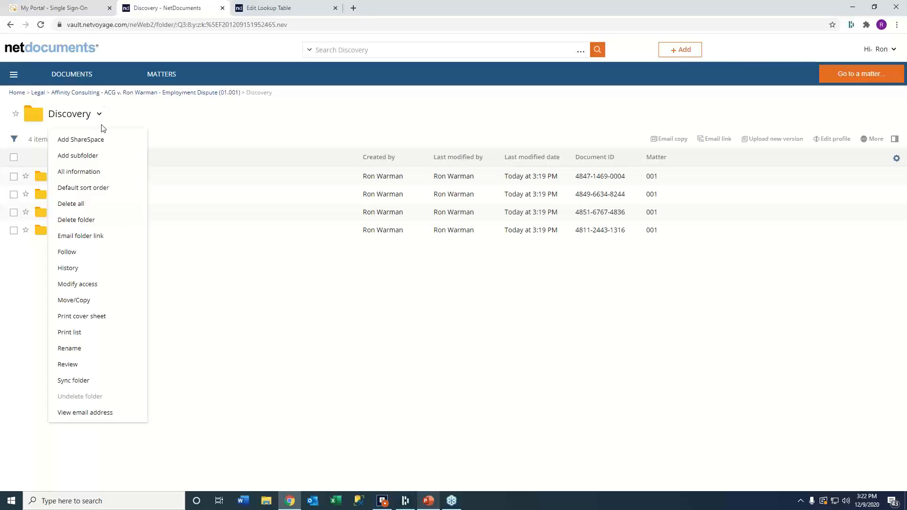
left_click(92, 172)
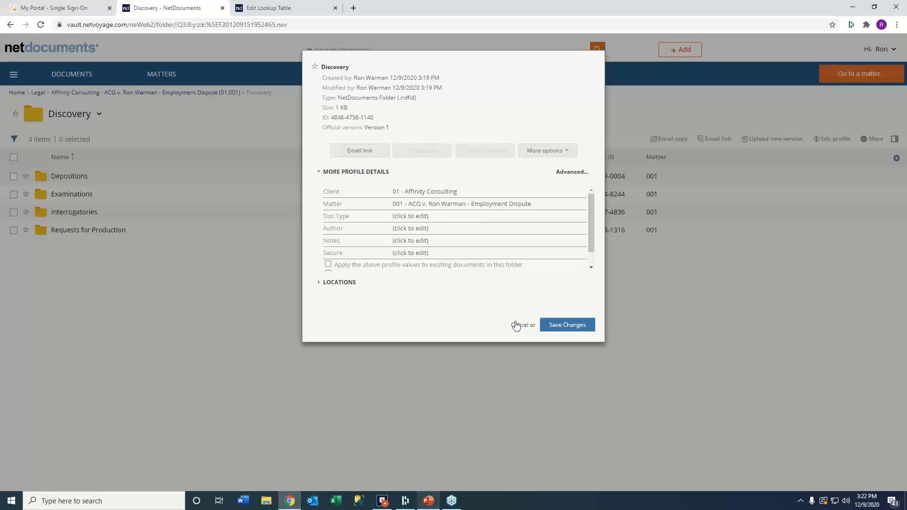
left_click(520, 325)
left_click(172, 93)
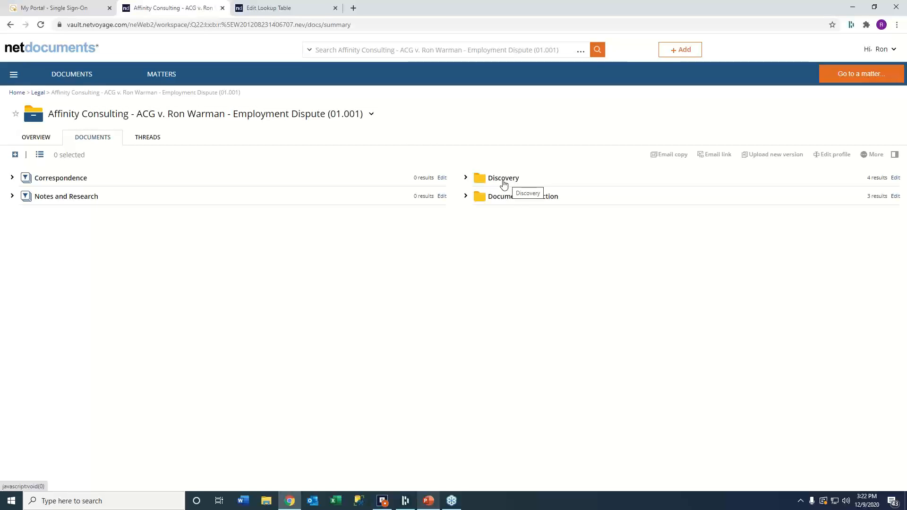
left_click(466, 178)
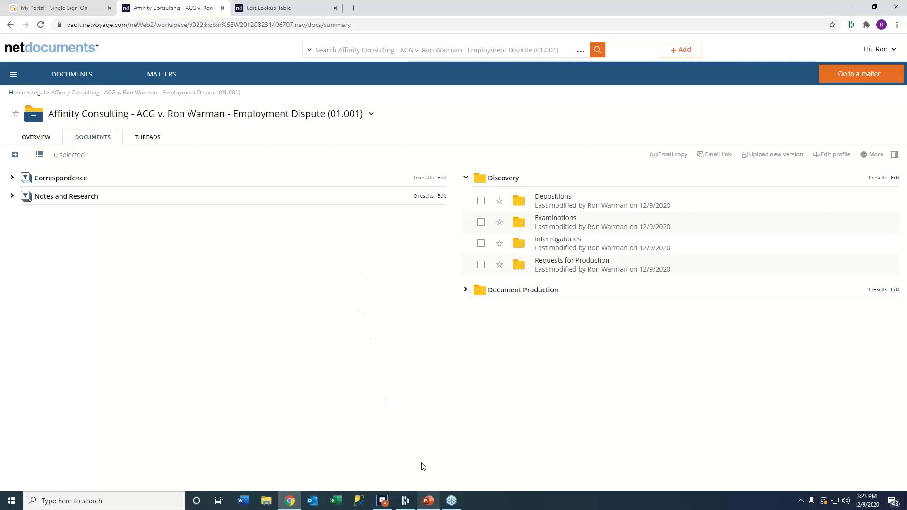
Step: Switch to PowerPoint, start the slide show from the Demo slide and advance to the Looking Forward slide
left_click(428, 501)
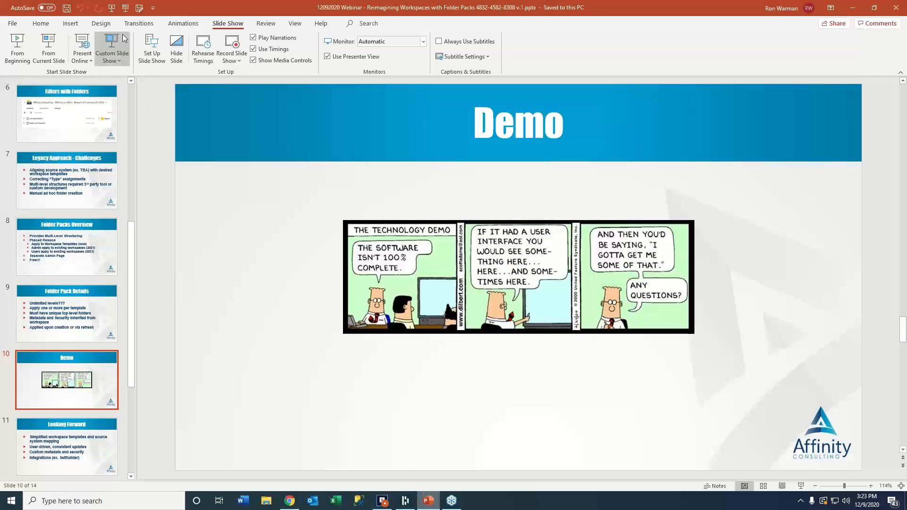
left_click(126, 8)
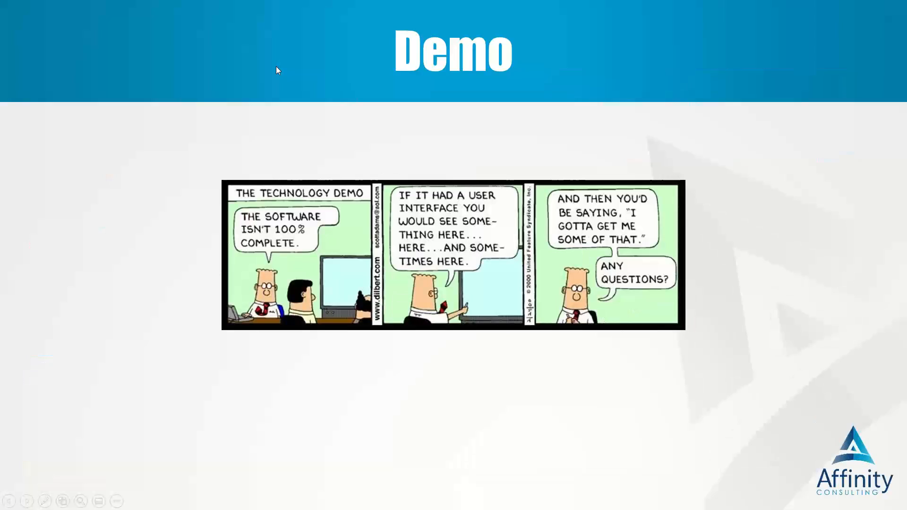
left_click(276, 66)
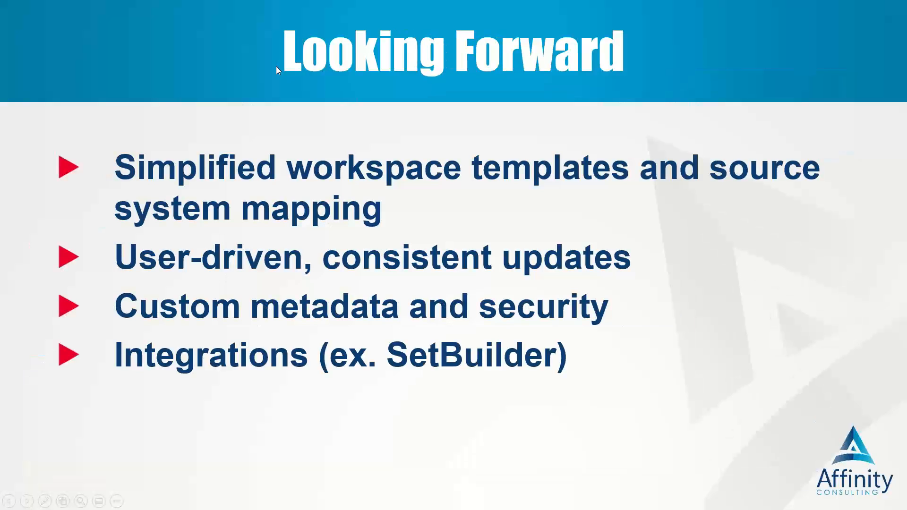